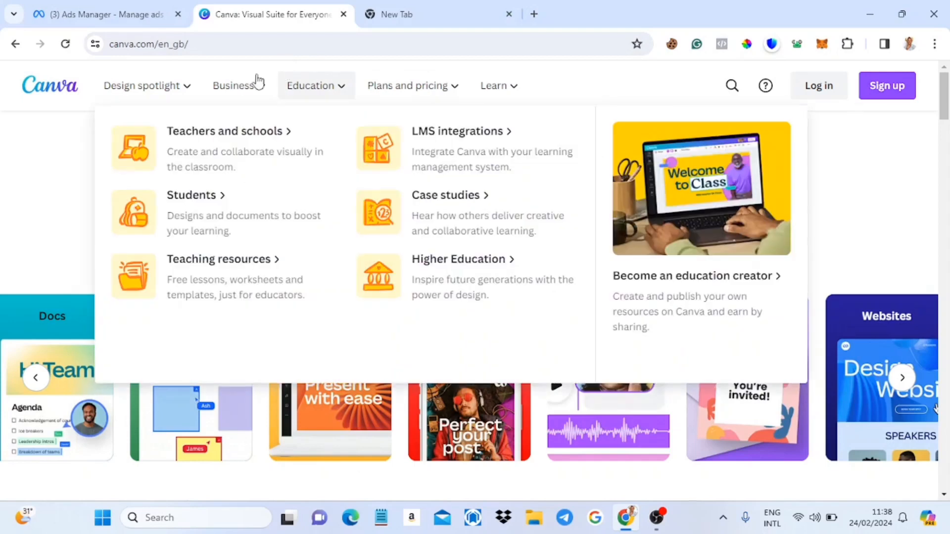
{"action": "mouse_move", "coordinate": [247, 87]}
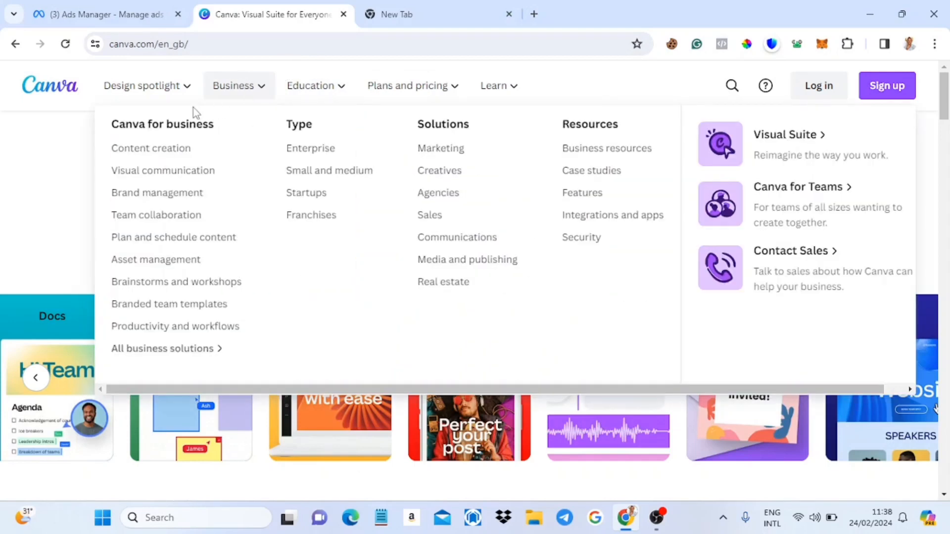
{"action": "mouse_move", "coordinate": [163, 98]}
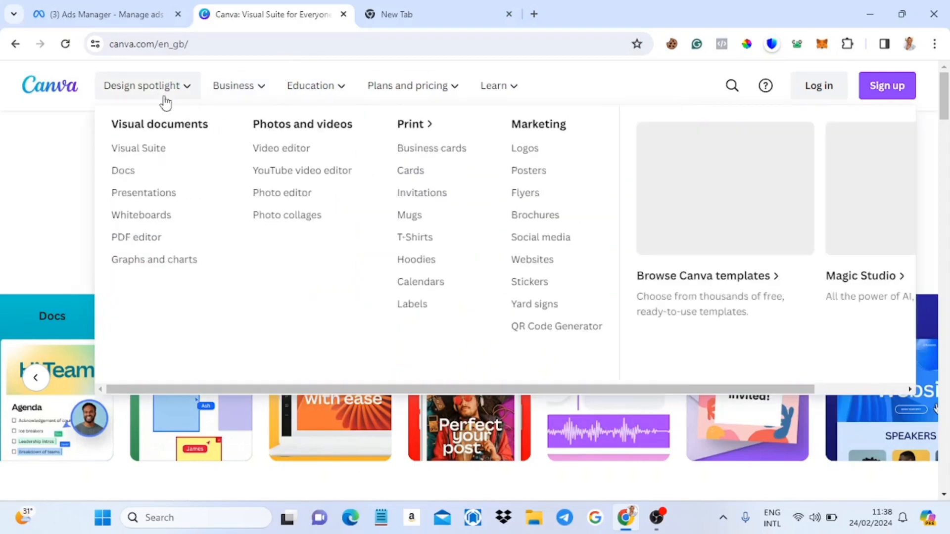
{"action": "left_click", "coordinate": [130, 108]}
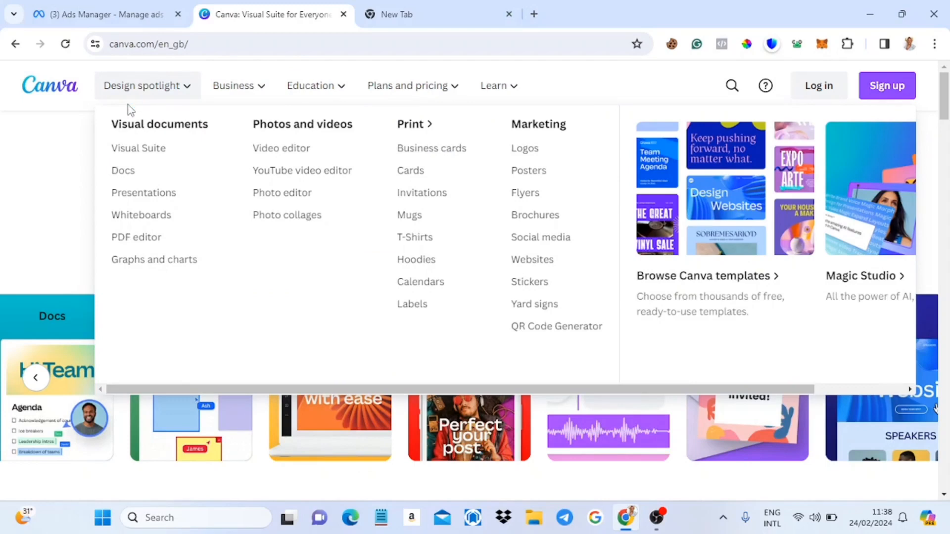
{"action": "left_click", "coordinate": [129, 108]}
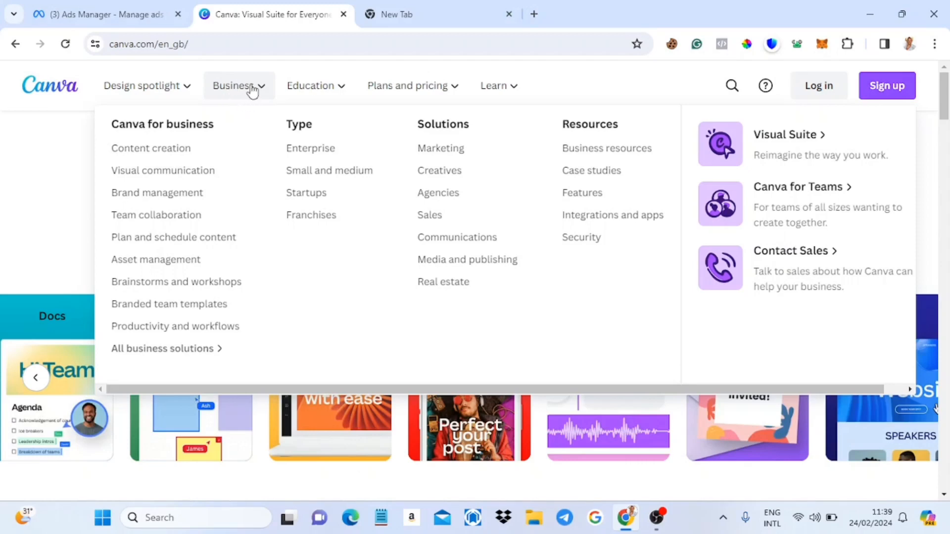
{"action": "mouse_move", "coordinate": [316, 94]}
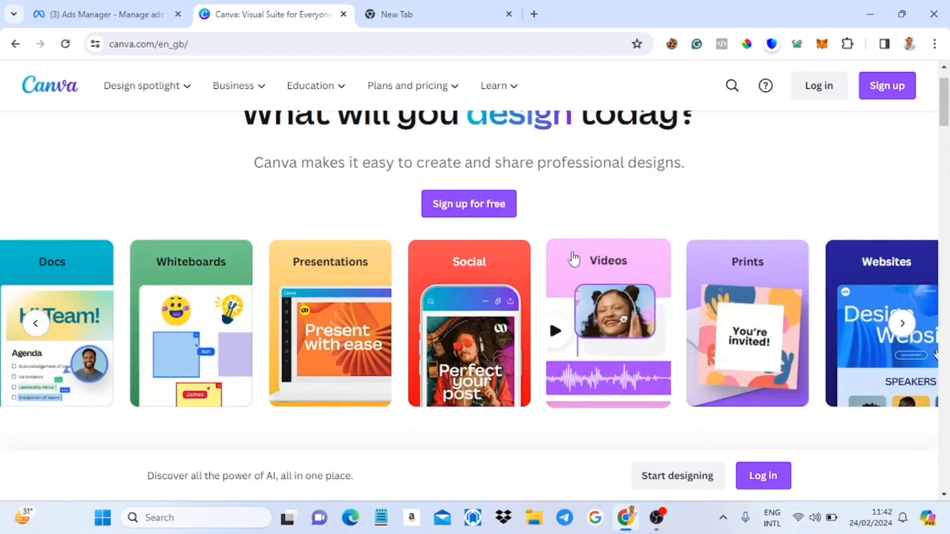
{"action": "scroll", "coordinate": [572, 258], "scroll_direction": "up", "scroll_amount": 1}
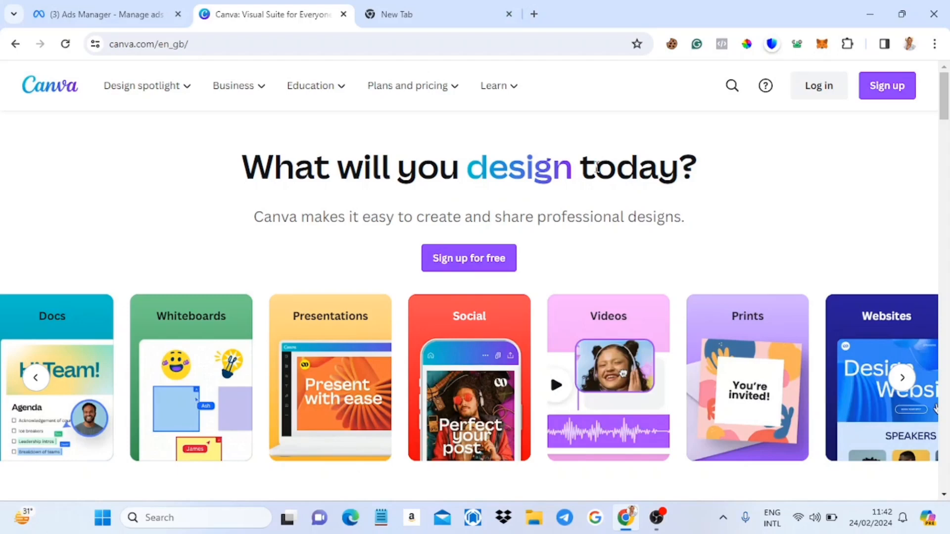
{"action": "scroll", "coordinate": [598, 169], "scroll_direction": "down", "scroll_amount": 1}
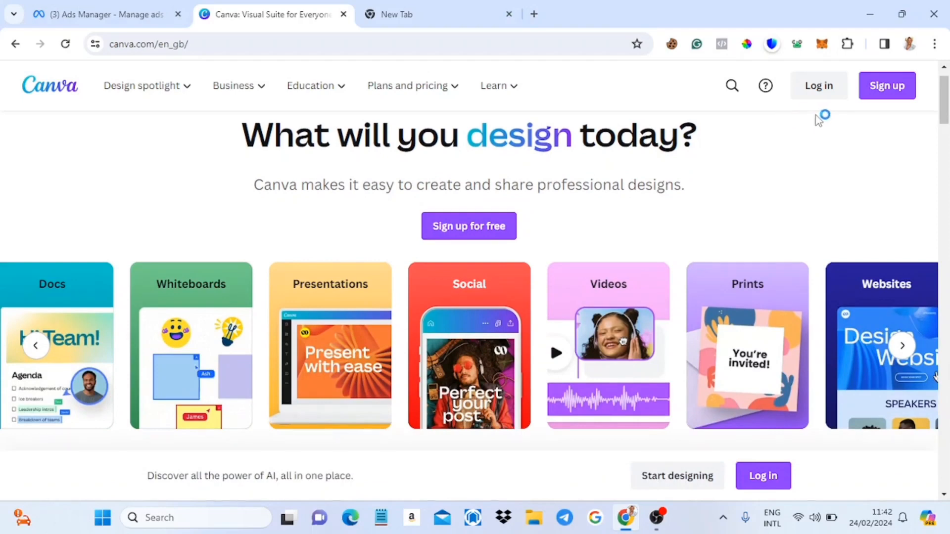
Log in to Canva with Google, choosing the second listed account and approving the sign-in.
{"action": "left_click", "coordinate": [832, 92]}
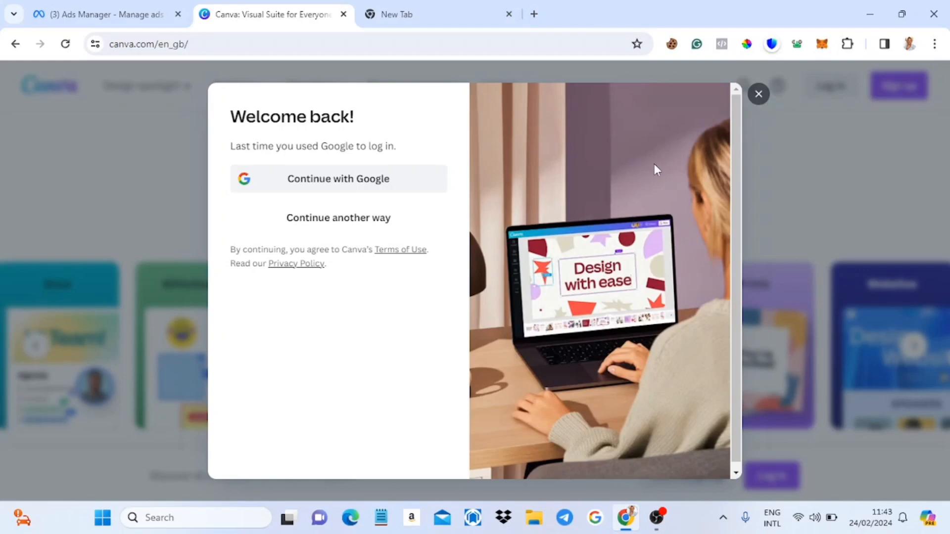
{"action": "left_click", "coordinate": [396, 186]}
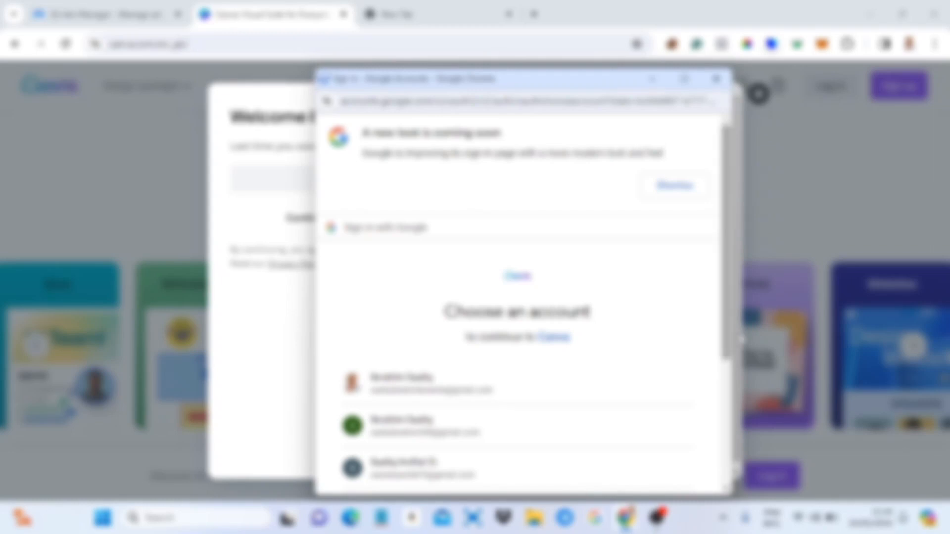
{"action": "scroll", "coordinate": [494, 281], "scroll_direction": "down", "scroll_amount": 3}
{"action": "scroll", "coordinate": [494, 281], "scroll_direction": "down", "scroll_amount": 1}
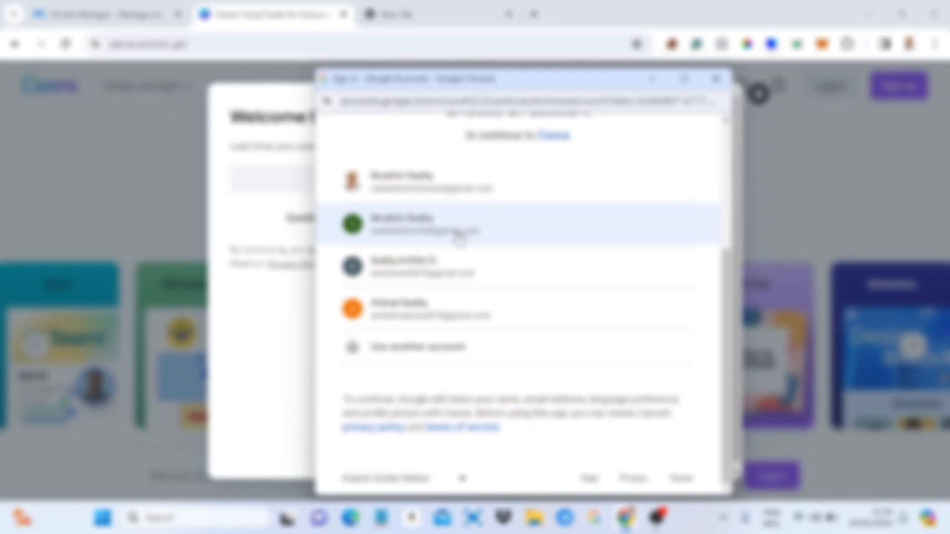
{"action": "left_click", "coordinate": [460, 239]}
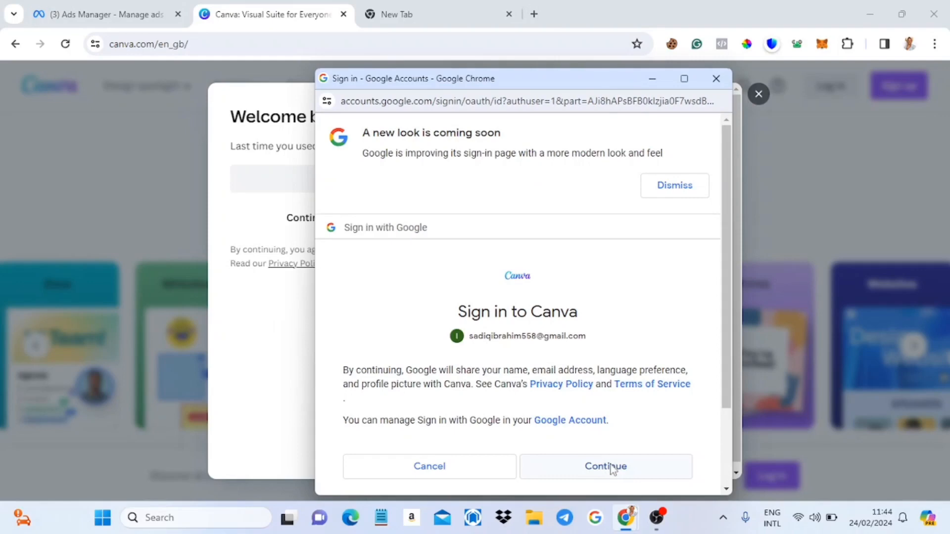
{"action": "left_click", "coordinate": [613, 469]}
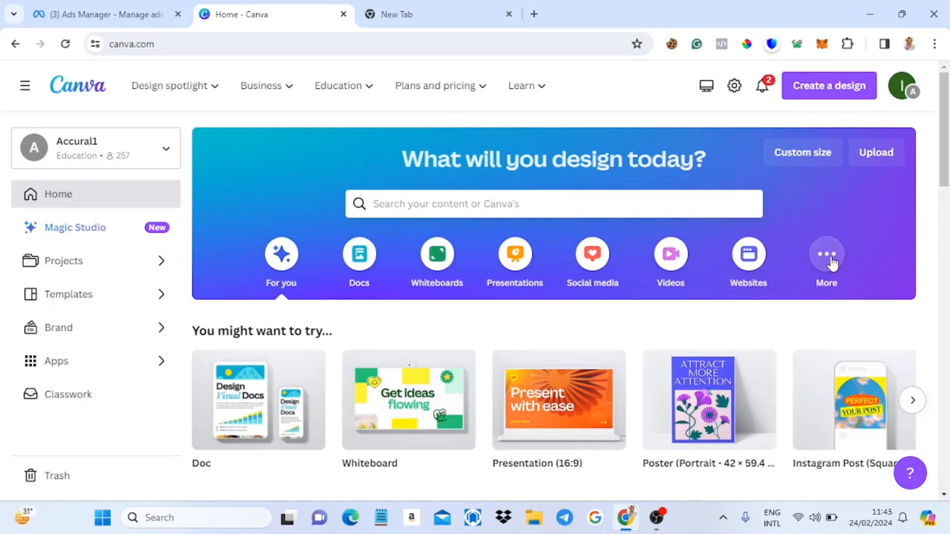
Look through the suggested design types and the list of recent designs on the home page.
{"action": "scroll", "coordinate": [728, 346], "scroll_direction": "down", "scroll_amount": 2}
{"action": "scroll", "coordinate": [737, 307], "scroll_direction": "up", "scroll_amount": 2}
{"action": "scroll", "coordinate": [722, 354], "scroll_direction": "down", "scroll_amount": 3}
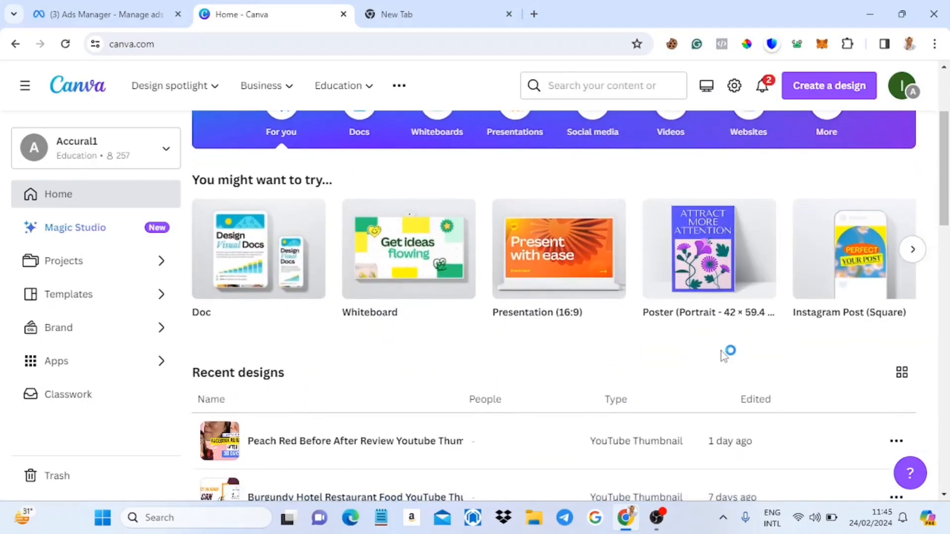
{"action": "scroll", "coordinate": [719, 335], "scroll_direction": "down", "scroll_amount": 1}
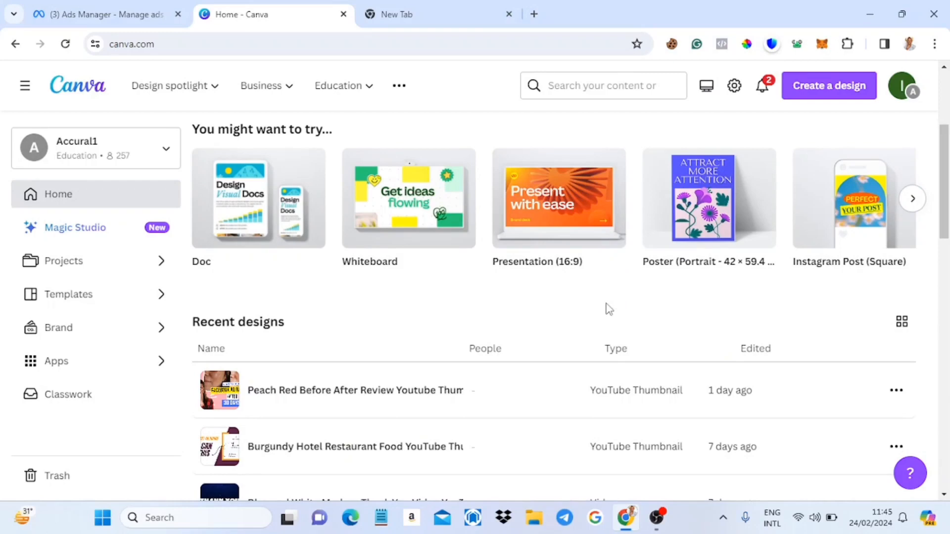
{"action": "scroll", "coordinate": [609, 309], "scroll_direction": "down", "scroll_amount": 1}
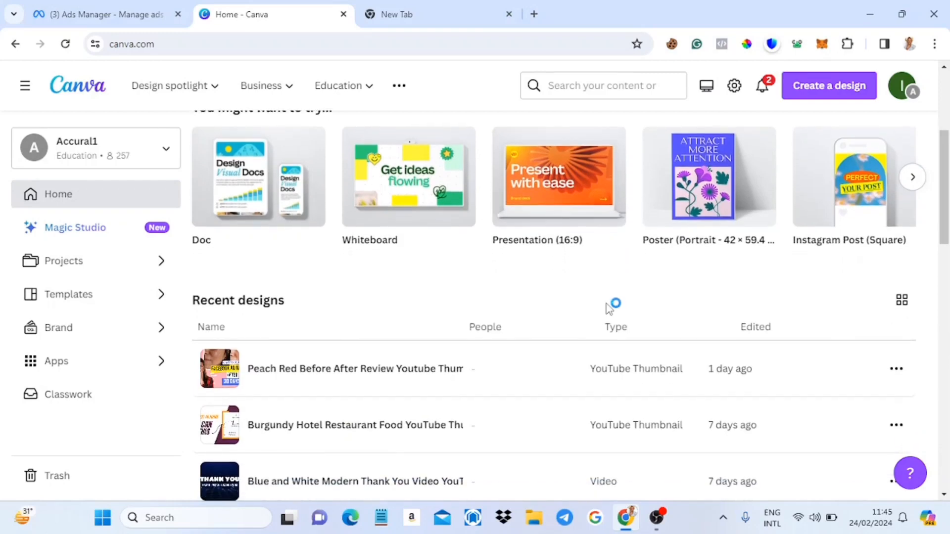
{"action": "scroll", "coordinate": [609, 309], "scroll_direction": "down", "scroll_amount": 3}
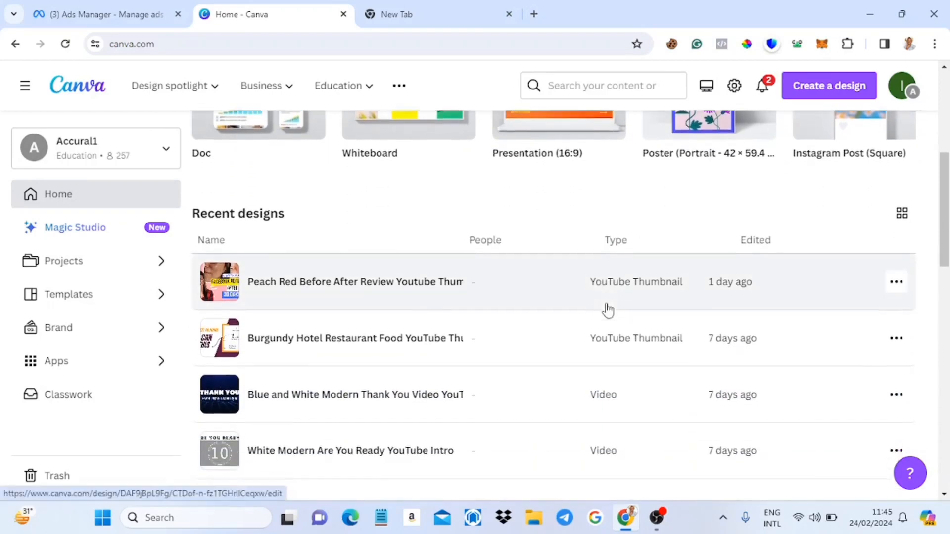
{"action": "scroll", "coordinate": [608, 310], "scroll_direction": "down", "scroll_amount": 9}
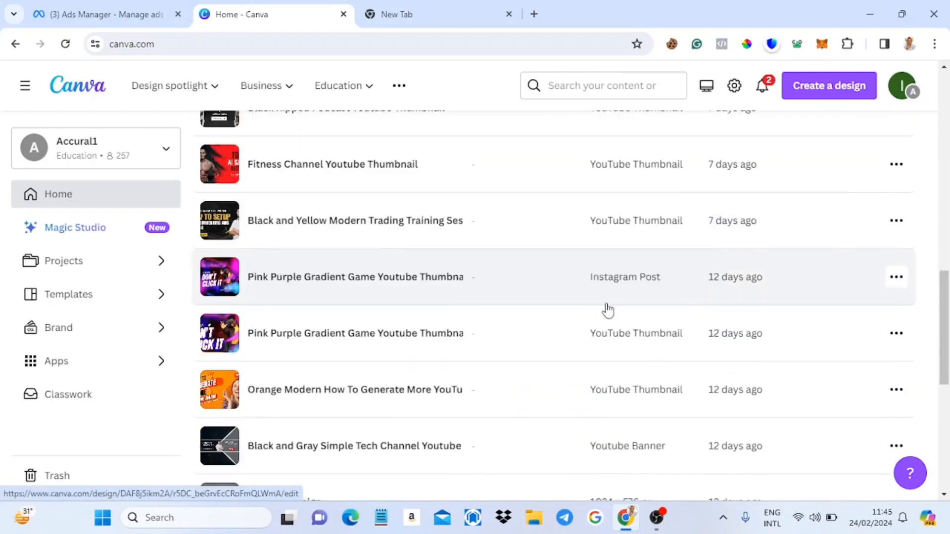
{"action": "scroll", "coordinate": [609, 311], "scroll_direction": "up", "scroll_amount": 7}
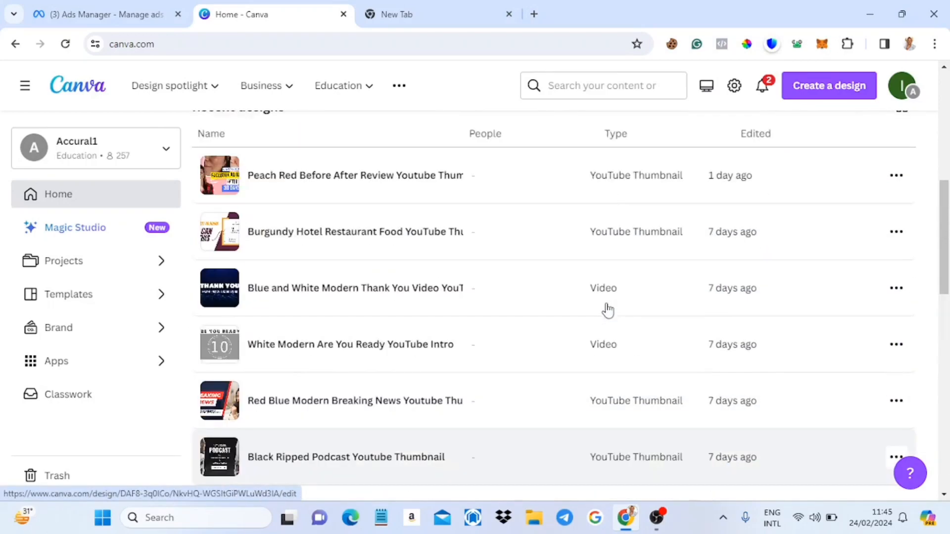
{"action": "scroll", "coordinate": [609, 310], "scroll_direction": "up", "scroll_amount": 1}
{"action": "scroll", "coordinate": [495, 255], "scroll_direction": "down", "scroll_amount": 1}
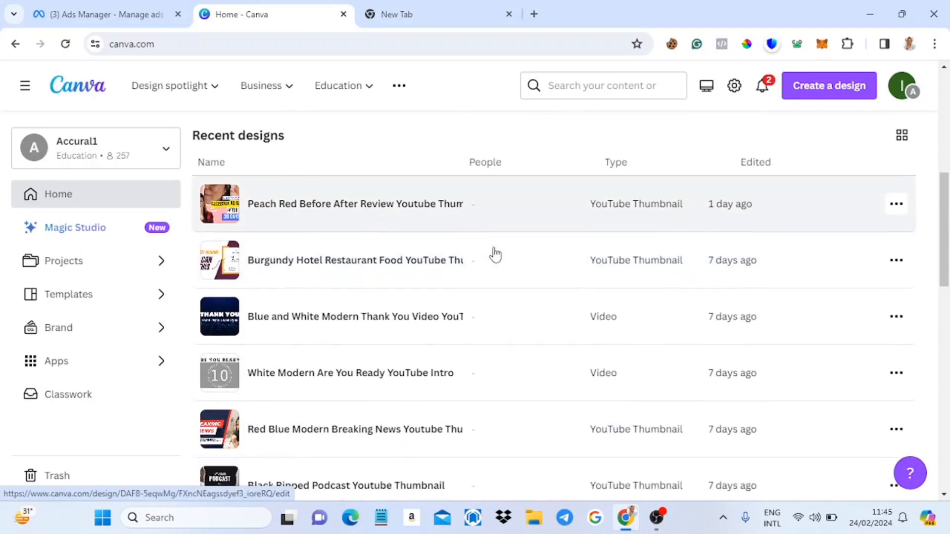
{"action": "scroll", "coordinate": [495, 255], "scroll_direction": "down", "scroll_amount": 4}
{"action": "scroll", "coordinate": [628, 291], "scroll_direction": "down", "scroll_amount": 7}
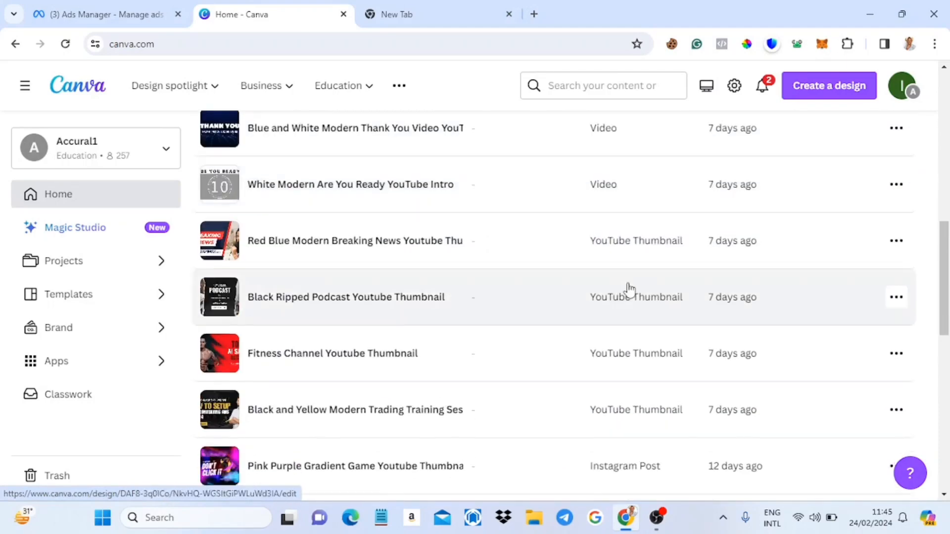
{"action": "scroll", "coordinate": [630, 290], "scroll_direction": "down", "scroll_amount": 4}
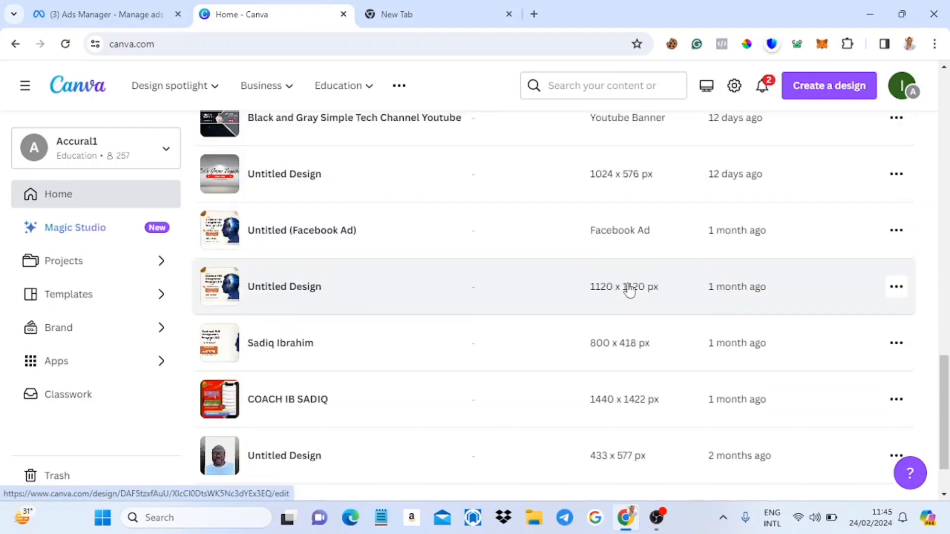
{"action": "scroll", "coordinate": [630, 291], "scroll_direction": "up", "scroll_amount": 5}
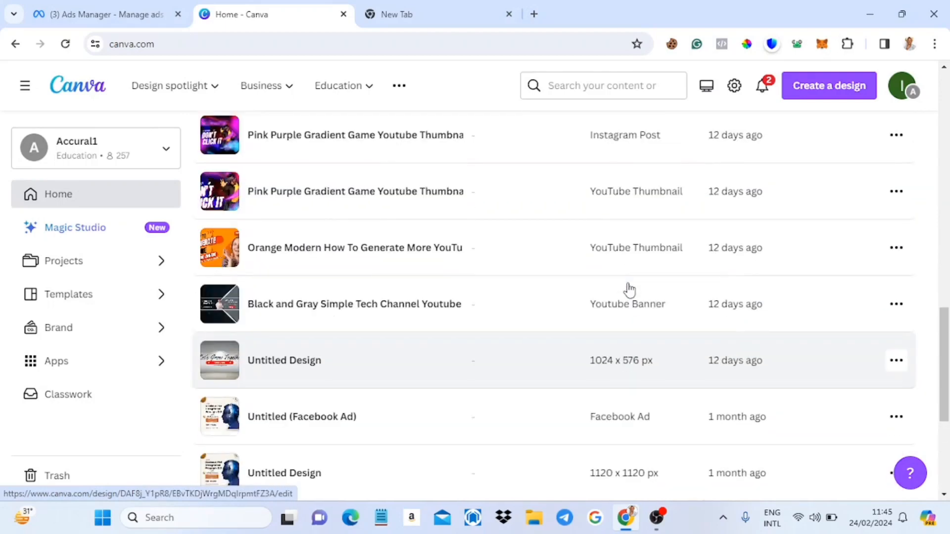
{"action": "scroll", "coordinate": [629, 290], "scroll_direction": "up", "scroll_amount": 5}
{"action": "scroll", "coordinate": [630, 290], "scroll_direction": "up", "scroll_amount": 4}
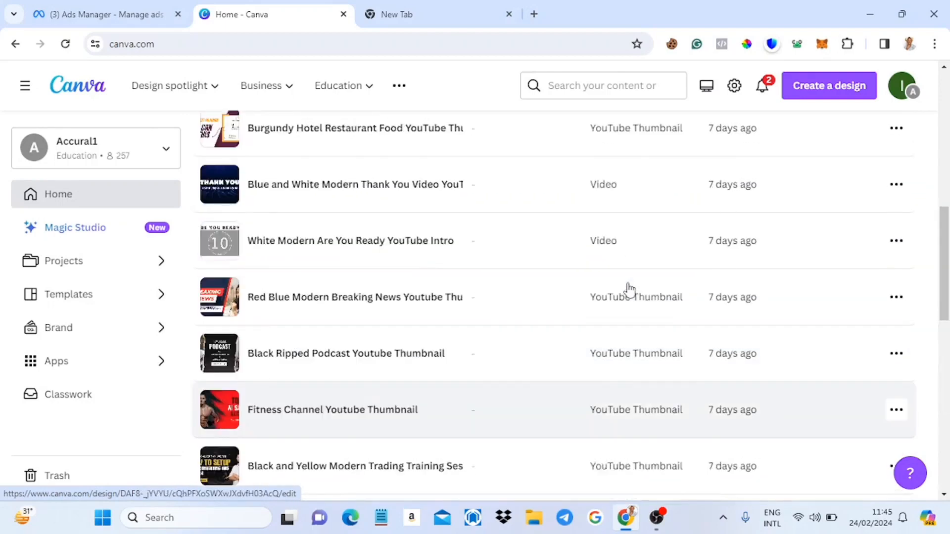
{"action": "scroll", "coordinate": [628, 287], "scroll_direction": "up", "scroll_amount": 6}
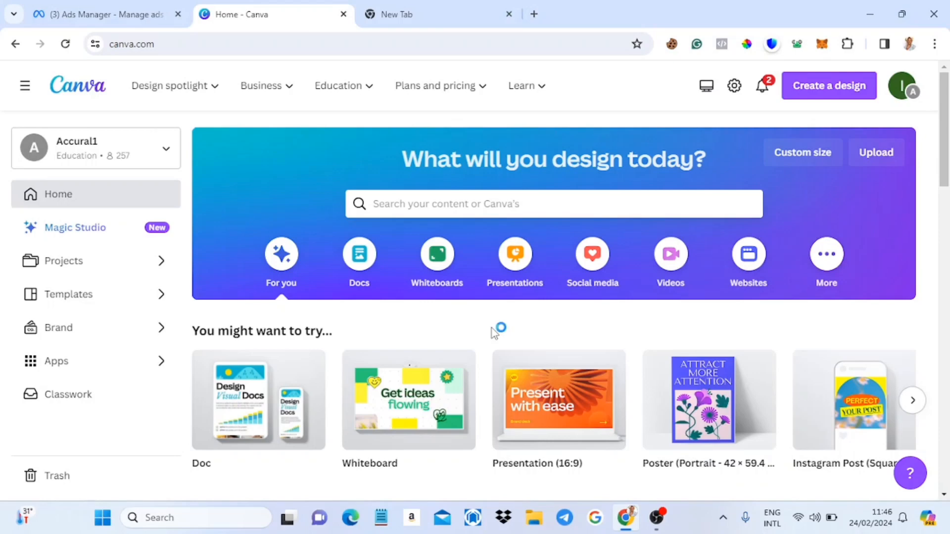
Search the templates for "youtube thumbnail" and open the suggested YouTube Thumbnail category (1280 × 720 px).
{"action": "left_click", "coordinate": [516, 208]}
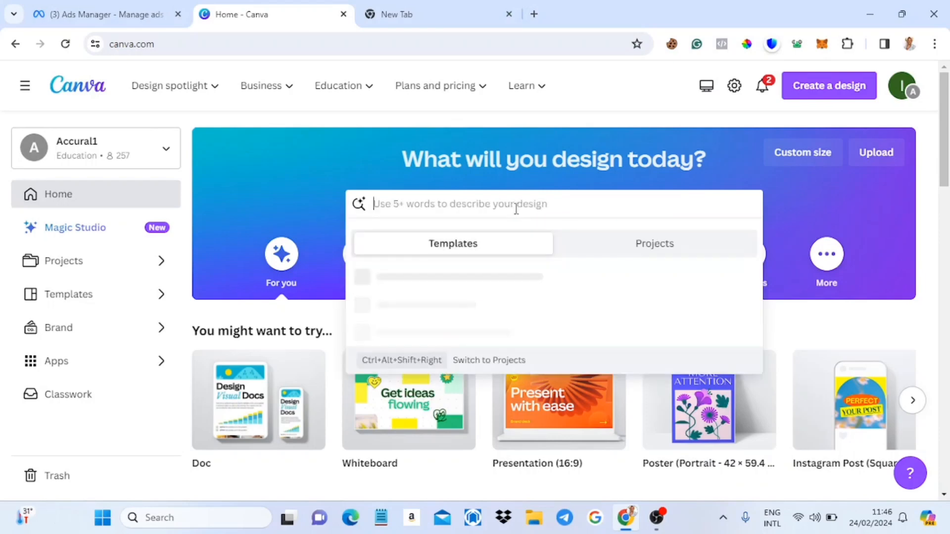
{"action": "type", "text": "youtube"}
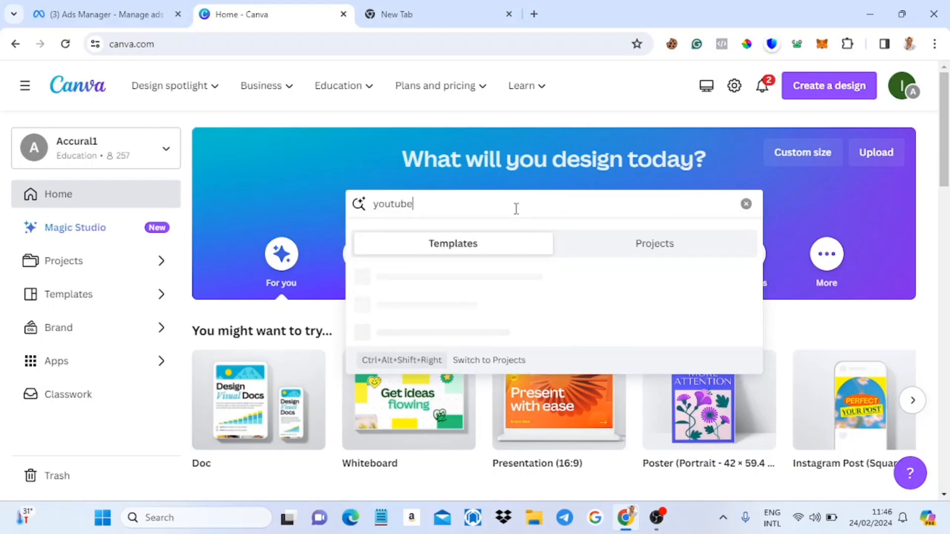
{"action": "type", "text": " thumb"}
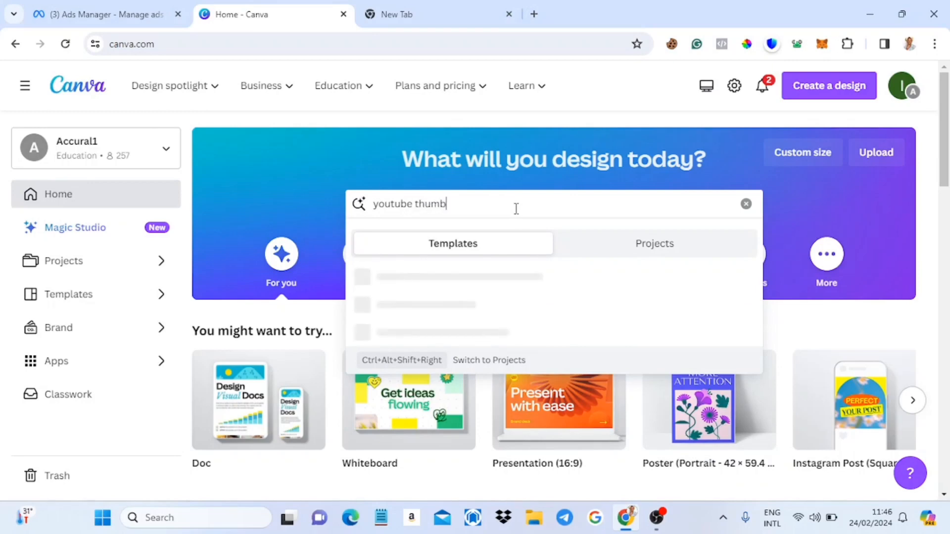
{"action": "type", "text": "nail"}
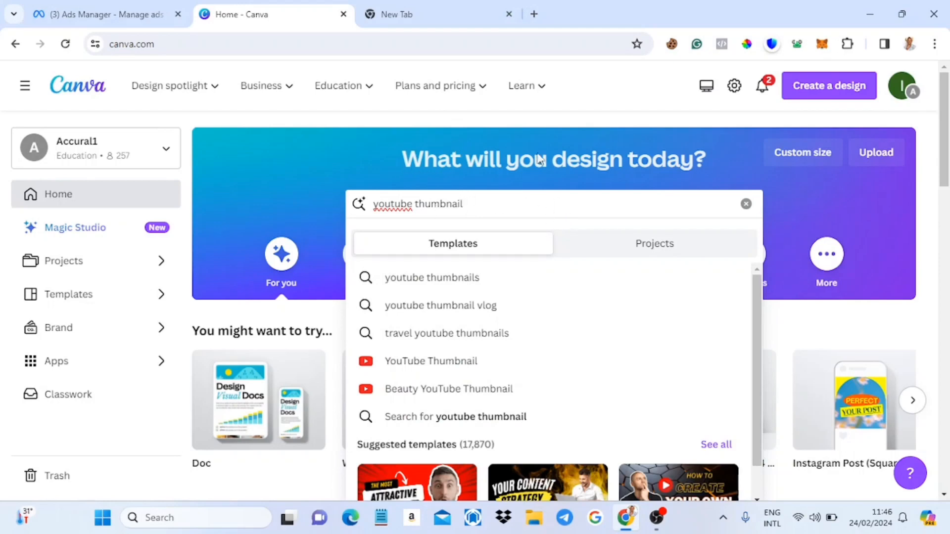
{"action": "left_click", "coordinate": [732, 160]}
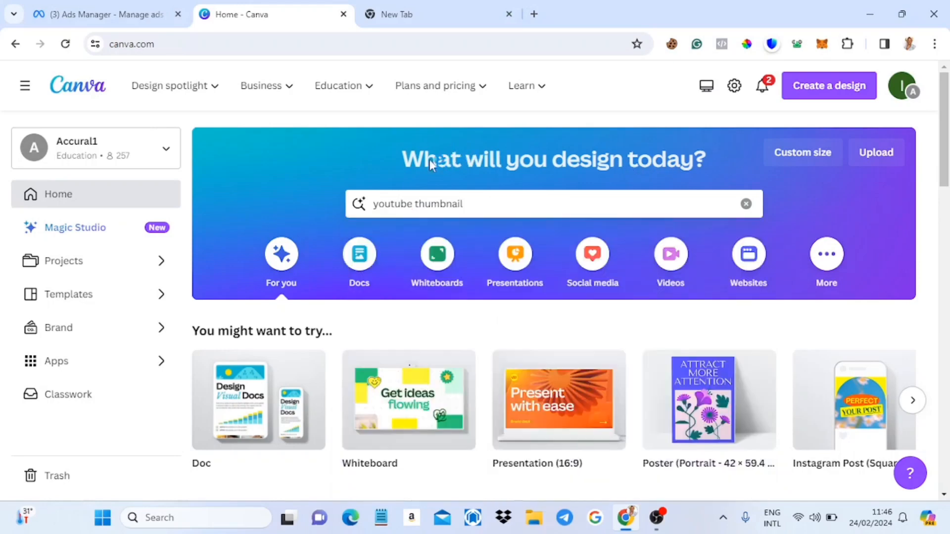
{"action": "left_click", "coordinate": [467, 208]}
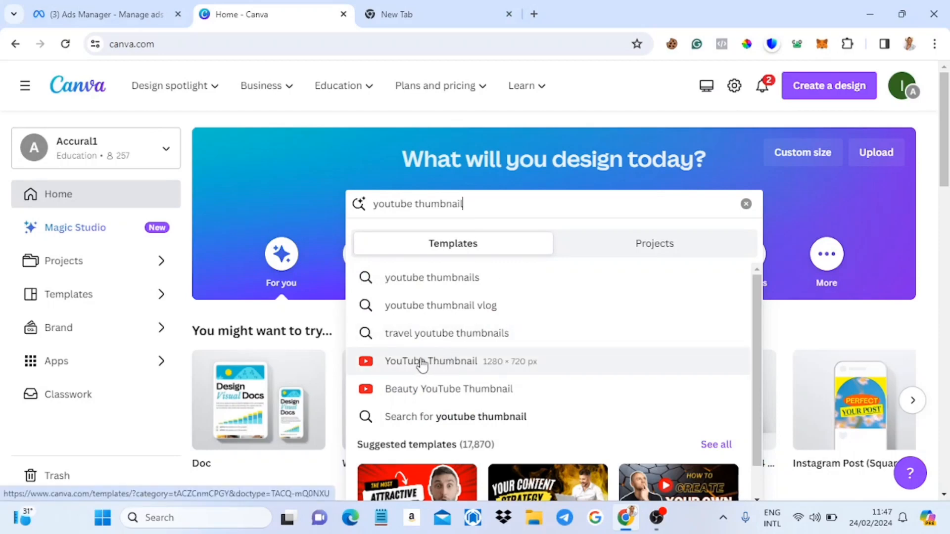
{"action": "left_click", "coordinate": [437, 364]}
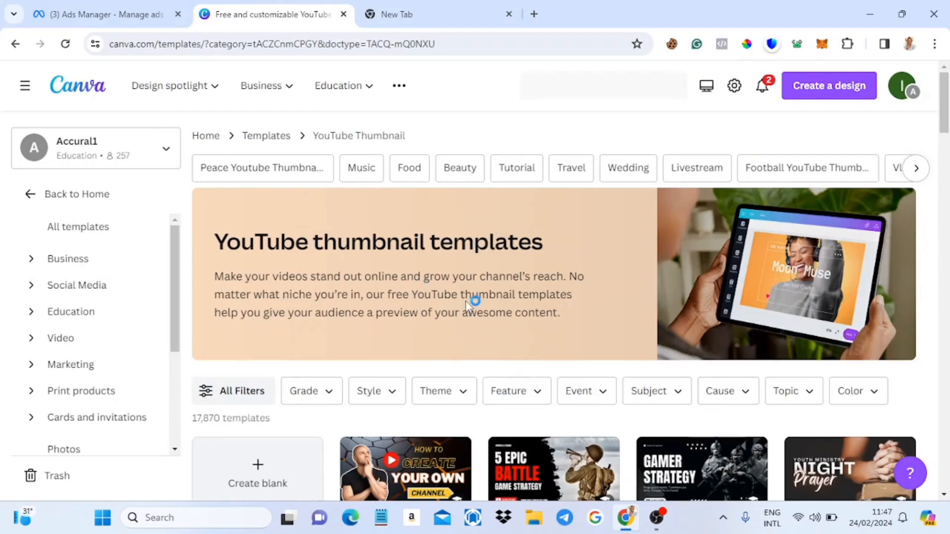
Browse the YouTube thumbnail templates for a design that suits a tutorial video.
{"action": "scroll", "coordinate": [468, 304], "scroll_direction": "down", "scroll_amount": 1}
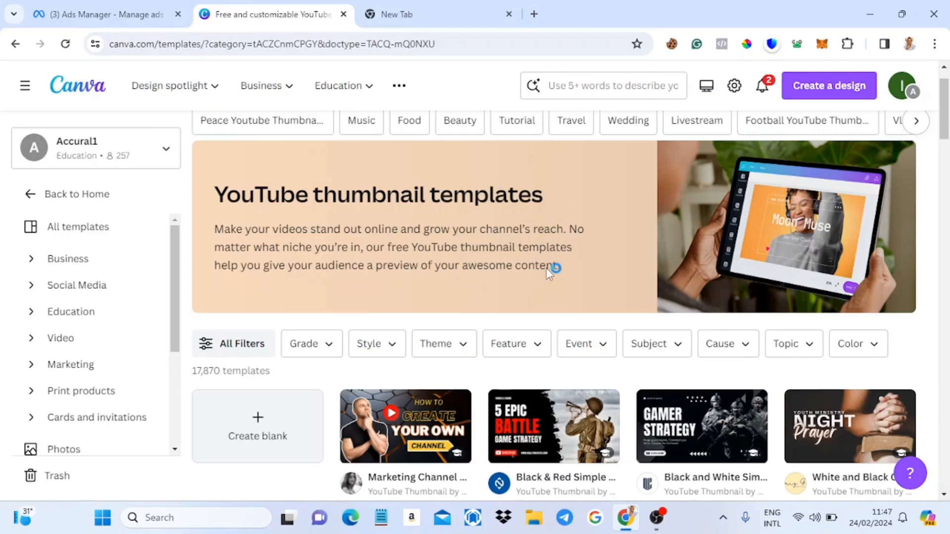
{"action": "scroll", "coordinate": [554, 268], "scroll_direction": "down", "scroll_amount": 3}
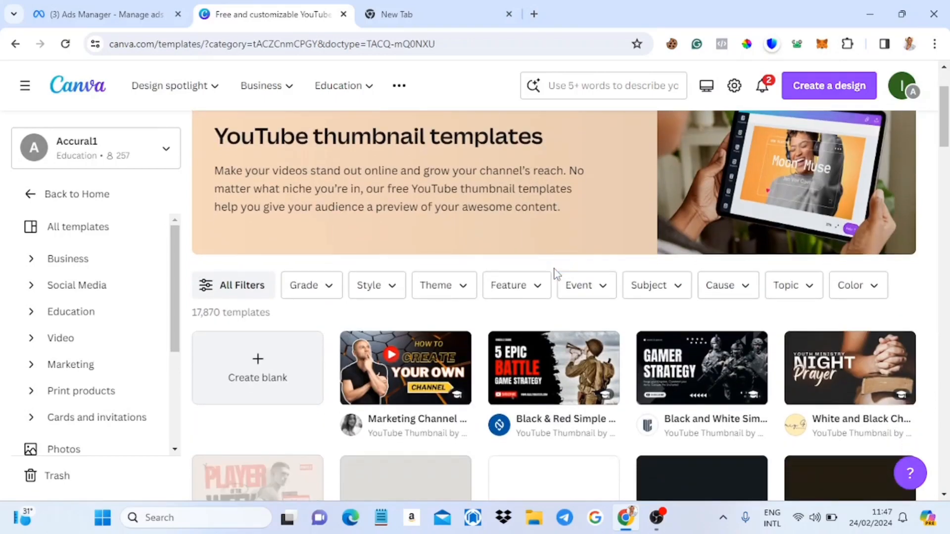
{"action": "scroll", "coordinate": [554, 268], "scroll_direction": "down", "scroll_amount": 2}
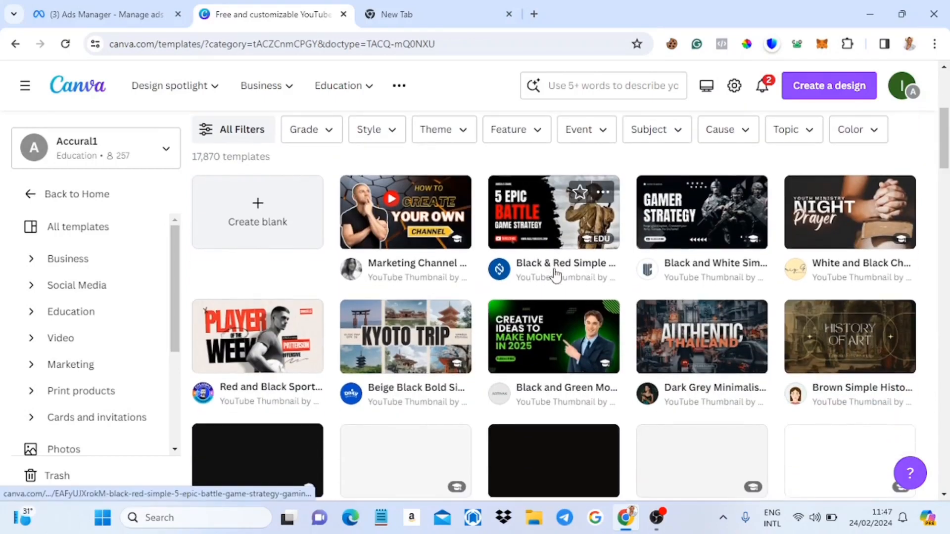
{"action": "scroll", "coordinate": [557, 275], "scroll_direction": "down", "scroll_amount": 2}
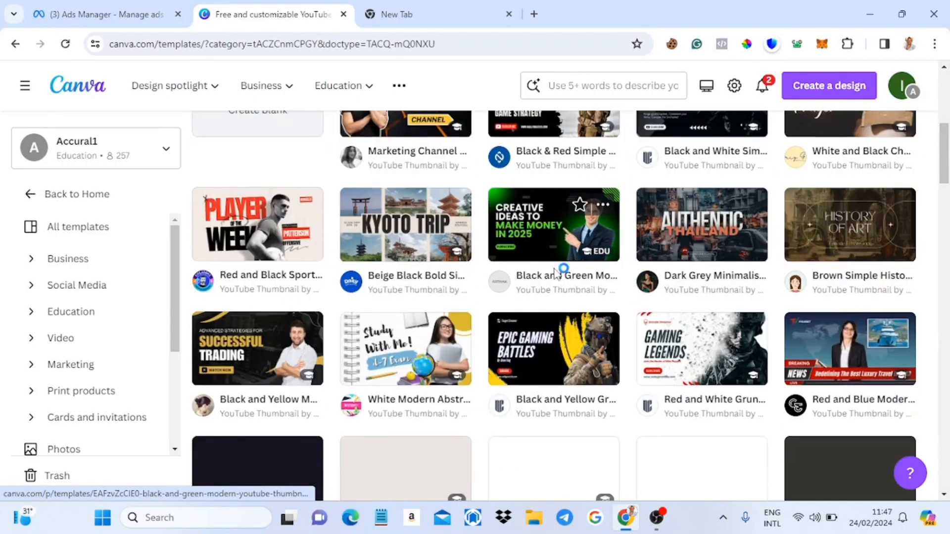
{"action": "scroll", "coordinate": [556, 275], "scroll_direction": "up", "scroll_amount": 2}
{"action": "scroll", "coordinate": [556, 275], "scroll_direction": "up", "scroll_amount": 1}
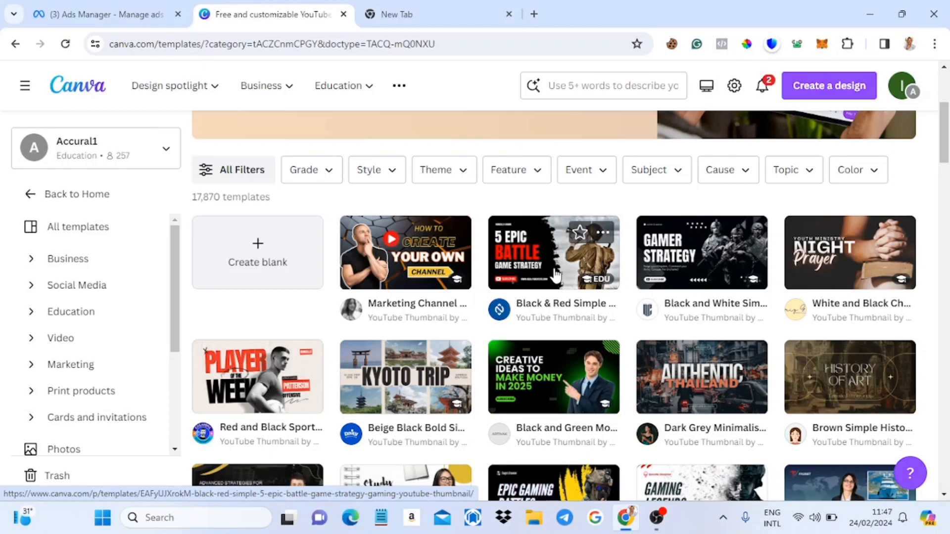
{"action": "scroll", "coordinate": [727, 334], "scroll_direction": "down", "scroll_amount": 2}
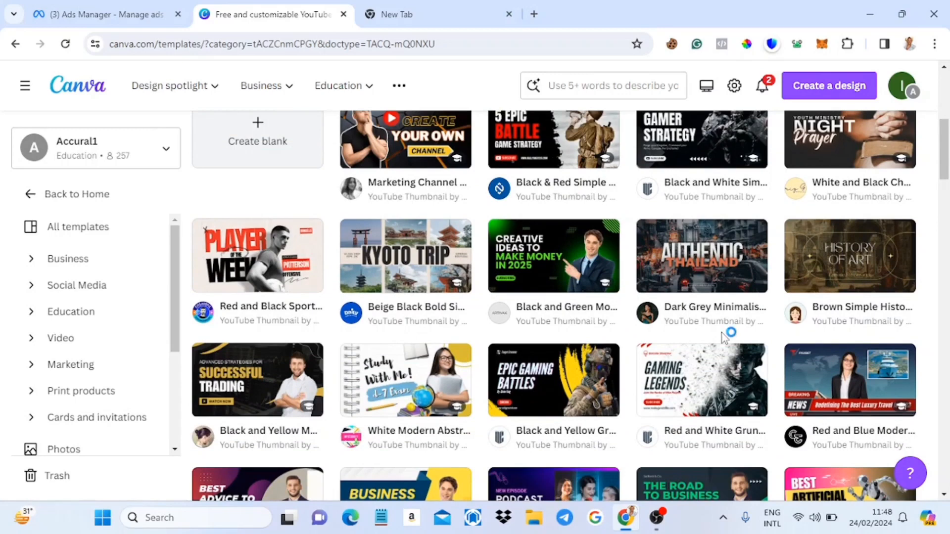
{"action": "scroll", "coordinate": [723, 334], "scroll_direction": "down", "scroll_amount": 3}
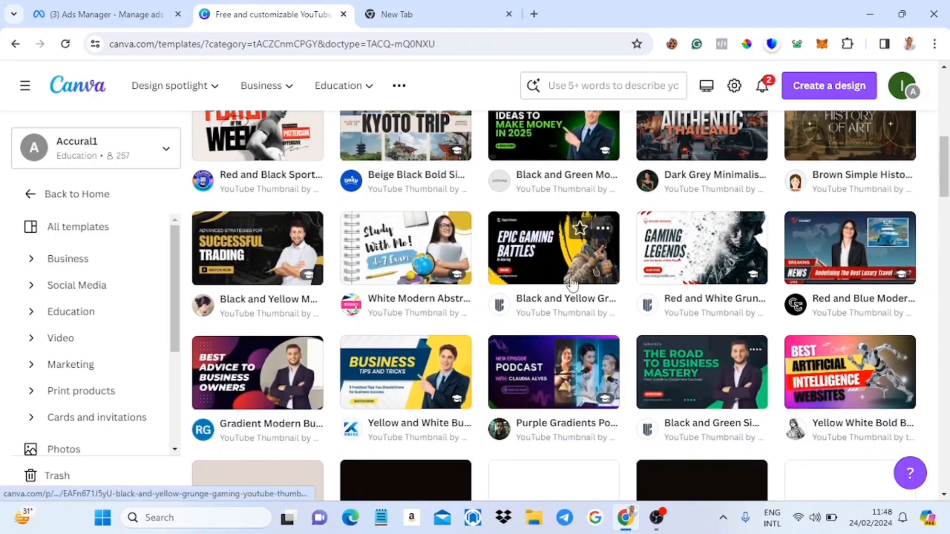
{"action": "scroll", "coordinate": [572, 284], "scroll_direction": "down", "scroll_amount": 2}
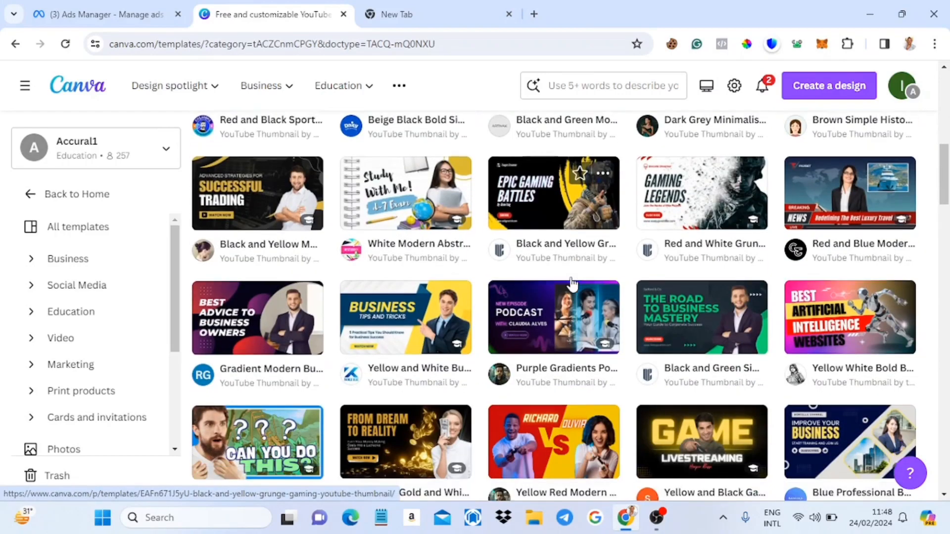
{"action": "scroll", "coordinate": [572, 284], "scroll_direction": "down", "scroll_amount": 2}
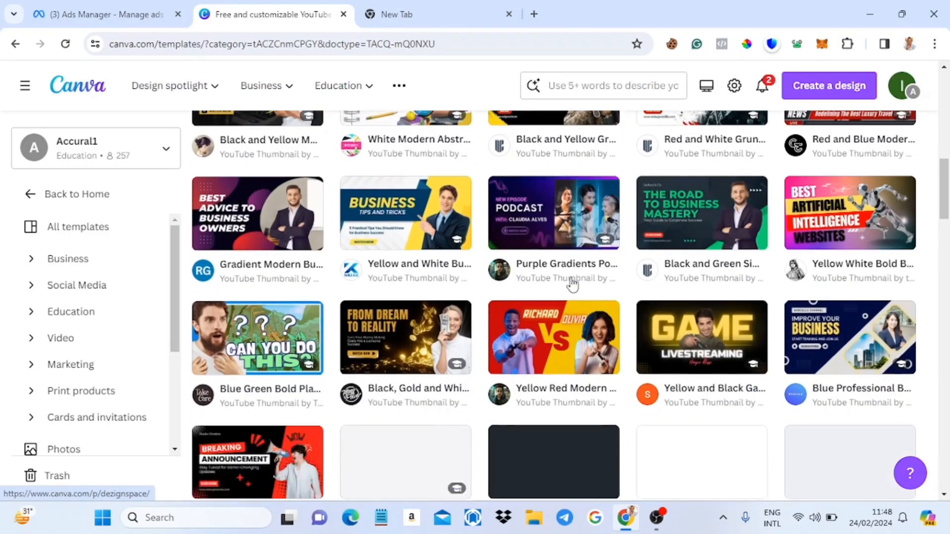
{"action": "scroll", "coordinate": [572, 284], "scroll_direction": "down", "scroll_amount": 1}
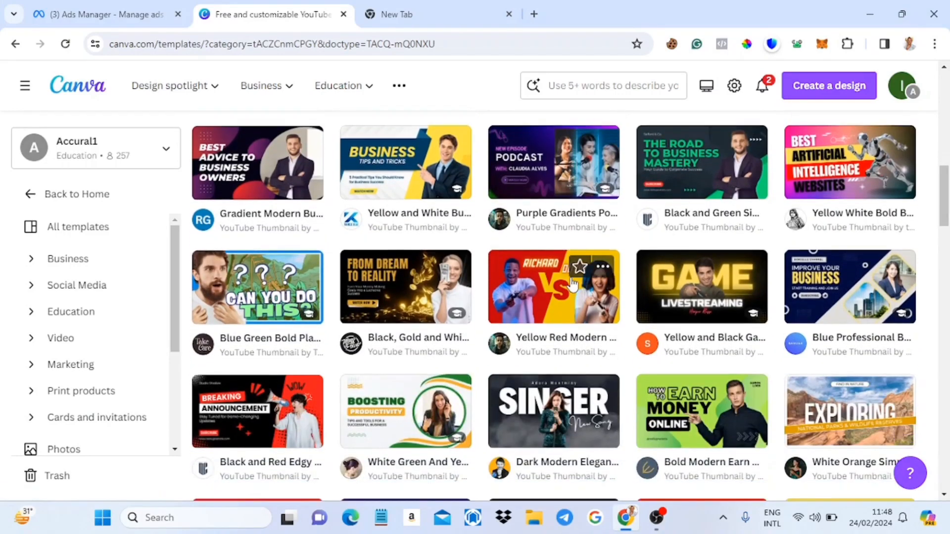
{"action": "scroll", "coordinate": [572, 284], "scroll_direction": "down", "scroll_amount": 2}
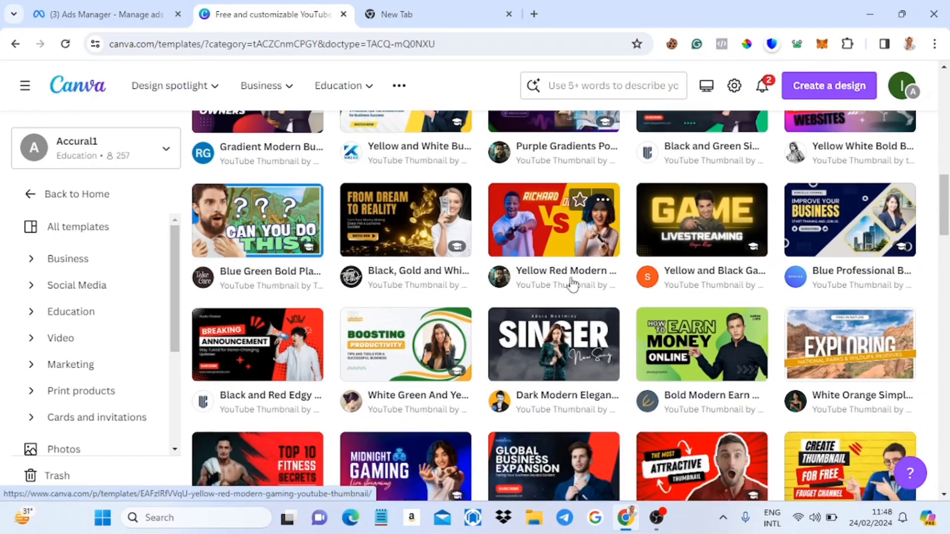
{"action": "scroll", "coordinate": [627, 292], "scroll_direction": "down", "scroll_amount": 1}
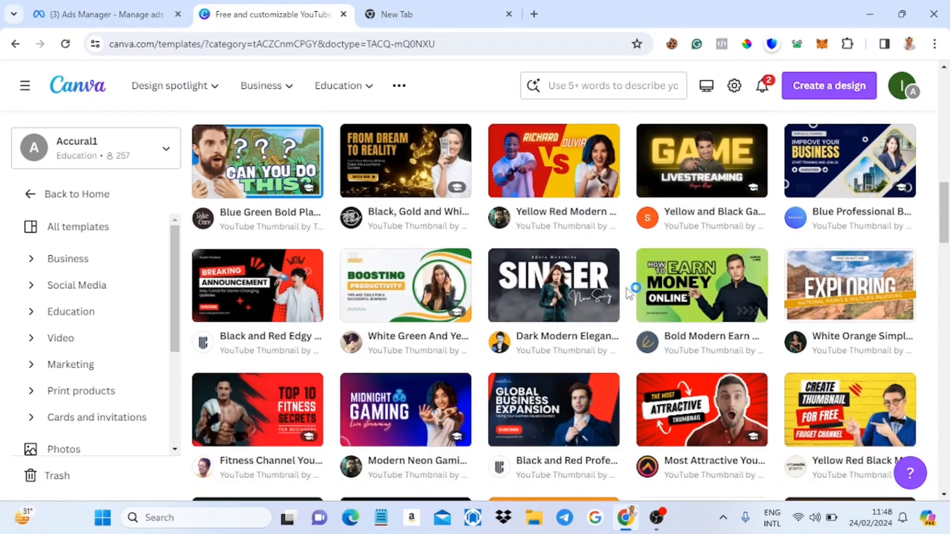
{"action": "scroll", "coordinate": [630, 292], "scroll_direction": "down", "scroll_amount": 2}
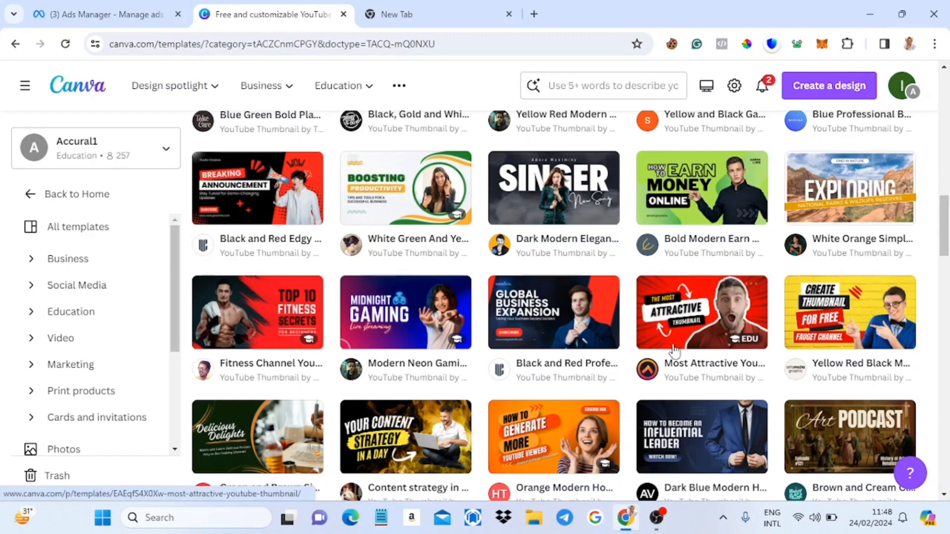
{"action": "scroll", "coordinate": [674, 350], "scroll_direction": "down", "scroll_amount": 1}
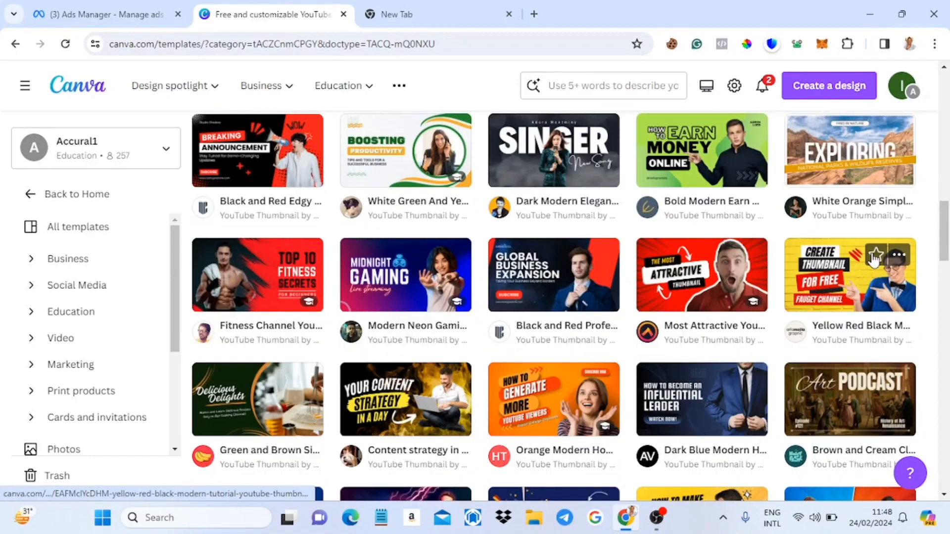
Open the "Yellow Red Black Modern Tutorial Youtube Thumbnail" template, look over its similar designs and start customizing it in the editor.
{"action": "left_click", "coordinate": [833, 271]}
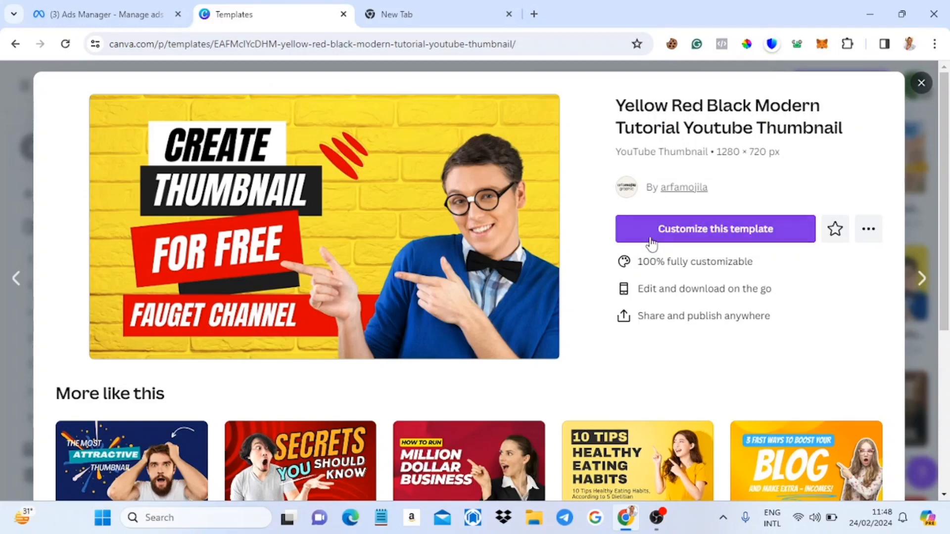
{"action": "scroll", "coordinate": [650, 317], "scroll_direction": "down", "scroll_amount": 1}
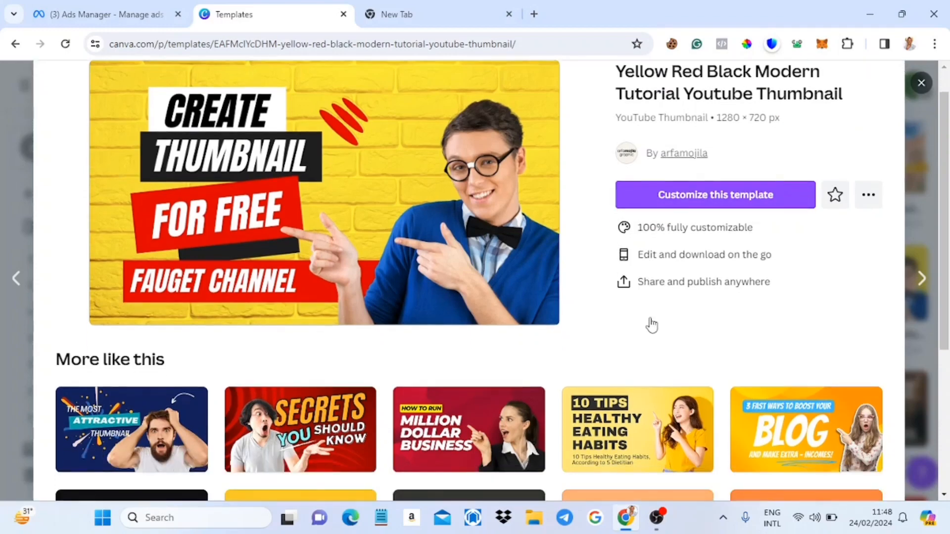
{"action": "scroll", "coordinate": [474, 236], "scroll_direction": "down", "scroll_amount": 3}
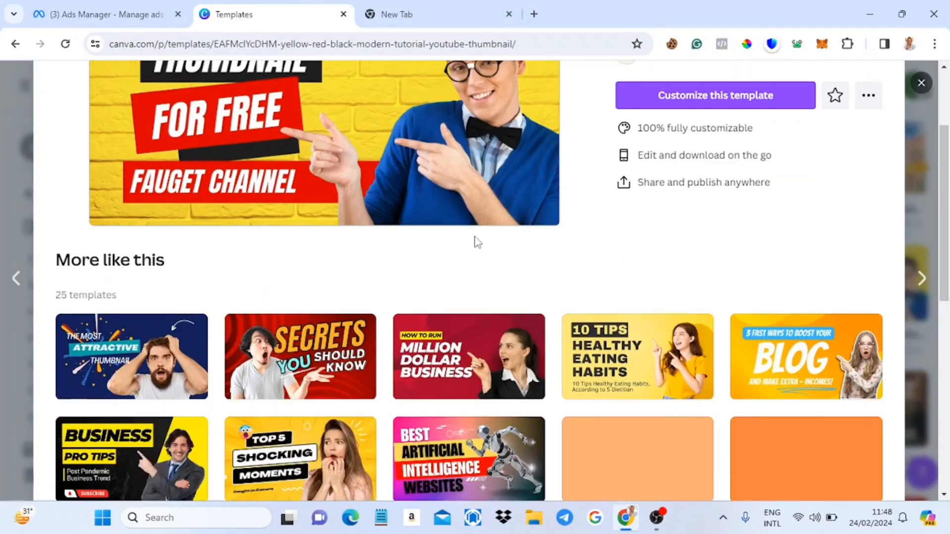
{"action": "scroll", "coordinate": [528, 286], "scroll_direction": "up", "scroll_amount": 4}
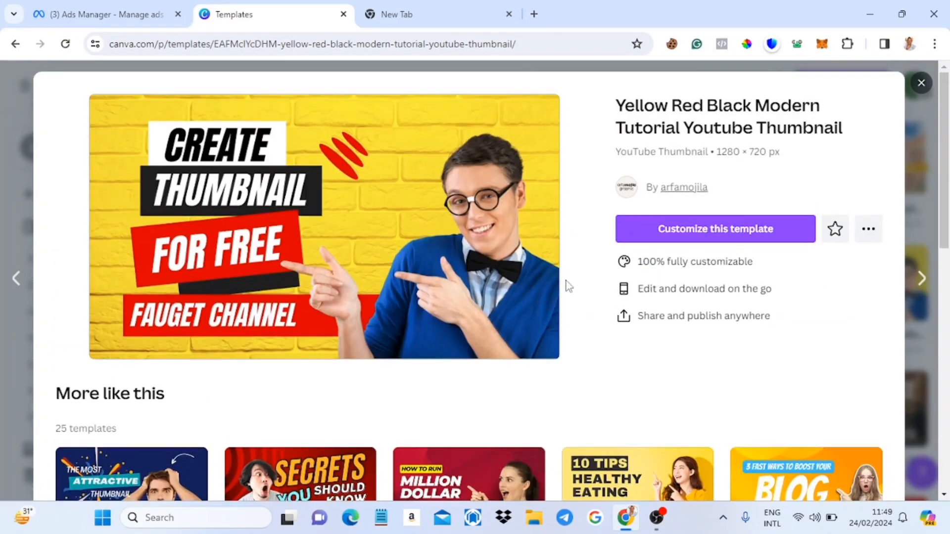
{"action": "left_click", "coordinate": [693, 235]}
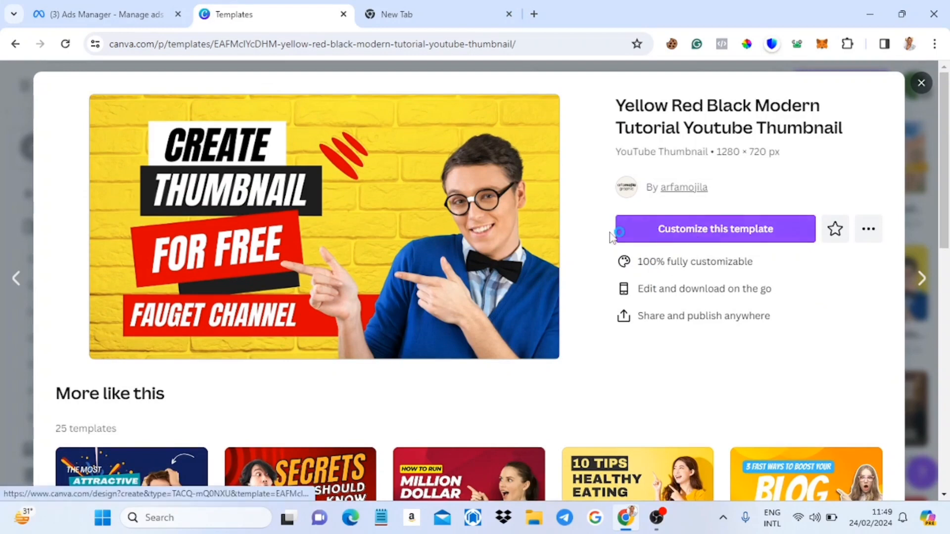
{"action": "left_click", "coordinate": [713, 237]}
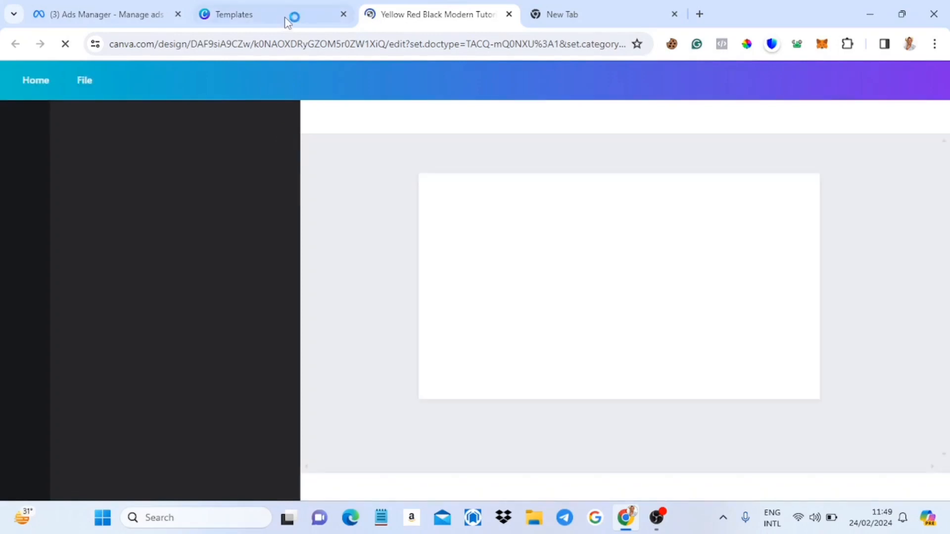
Return to the template gallery and open the "Yellow and Black Modern How To Make YouTube Thumbnail" template for customizing as a second design.
{"action": "left_click", "coordinate": [286, 20]}
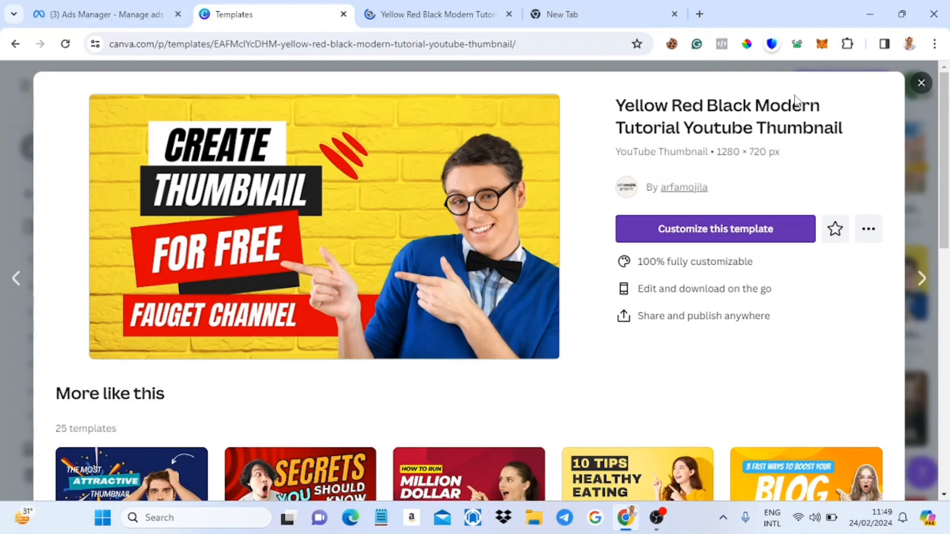
{"action": "left_click", "coordinate": [921, 83]}
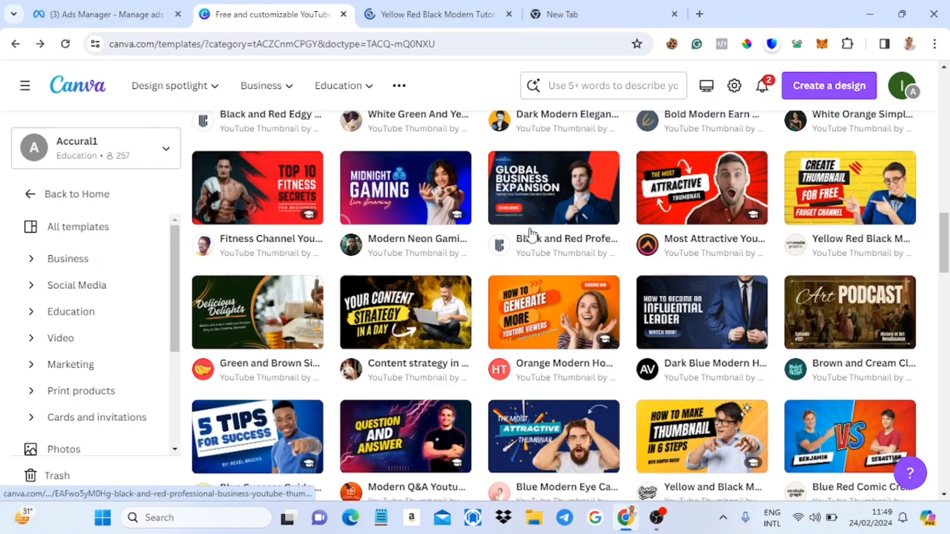
{"action": "scroll", "coordinate": [530, 235], "scroll_direction": "down", "scroll_amount": 4}
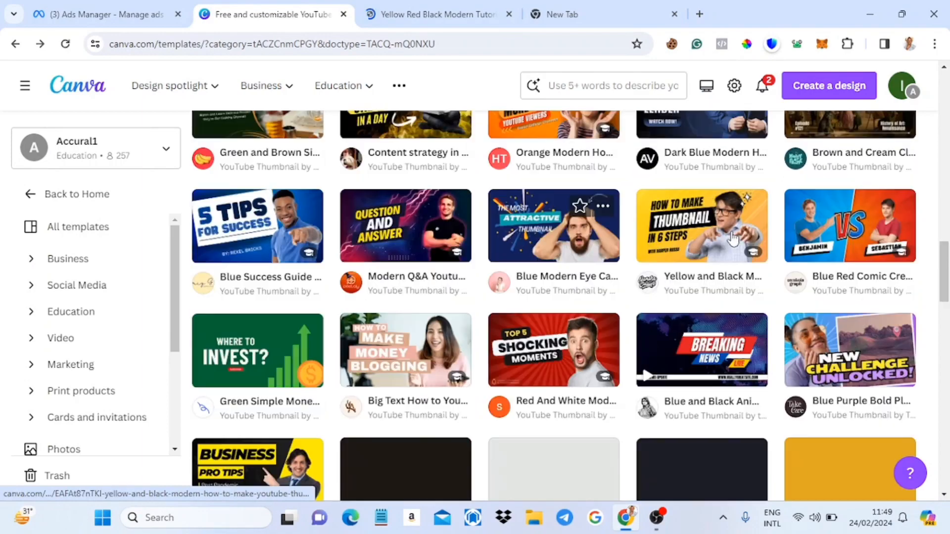
{"action": "left_click", "coordinate": [766, 228]}
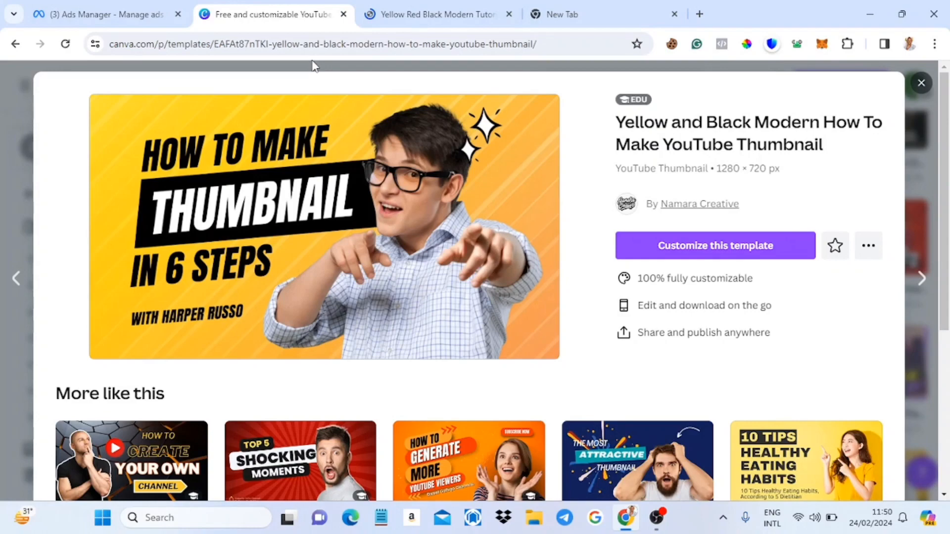
{"action": "left_click", "coordinate": [424, 15]}
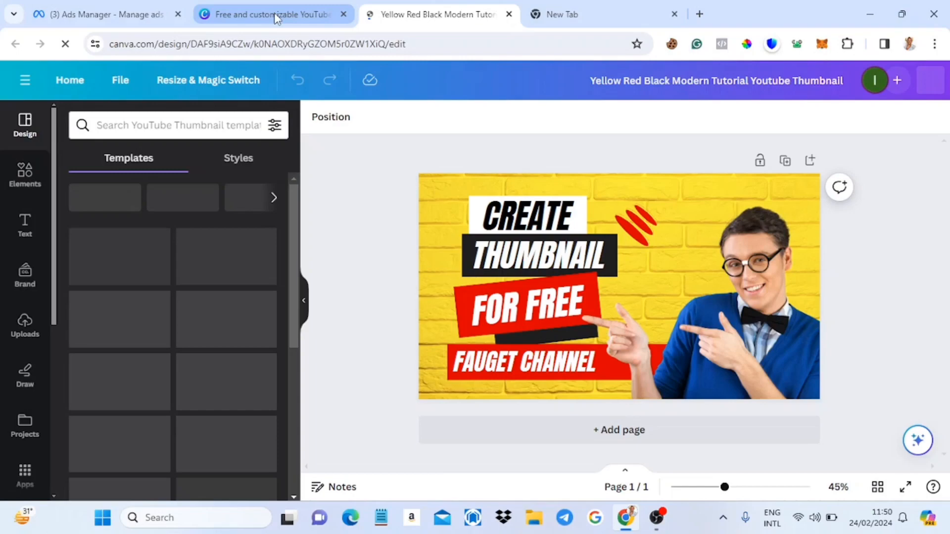
{"action": "left_click", "coordinate": [274, 13]}
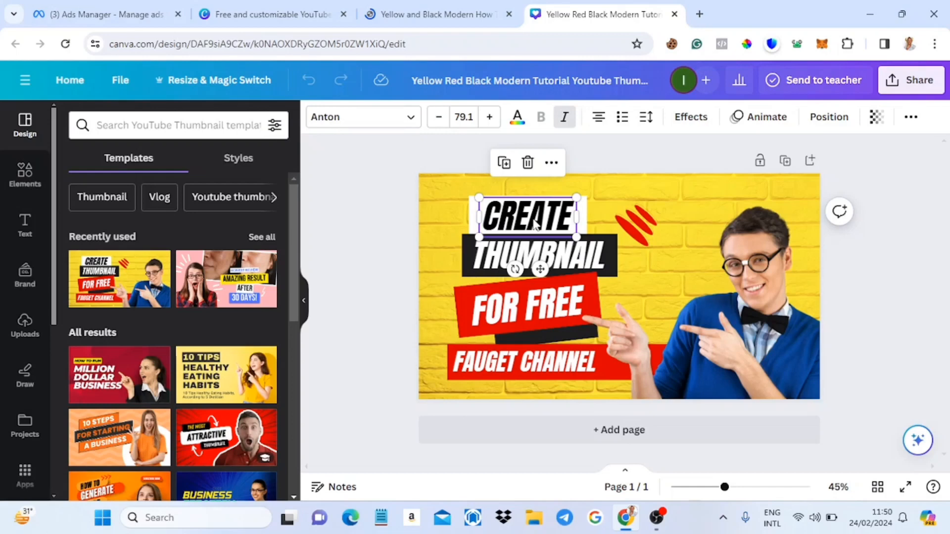
In the Yellow Red Black thumbnail, replace the headline text "CREATE" with "HOW TO" and "THUMBNAIL" with "USE CANVA".
{"action": "left_click", "coordinate": [526, 260]}
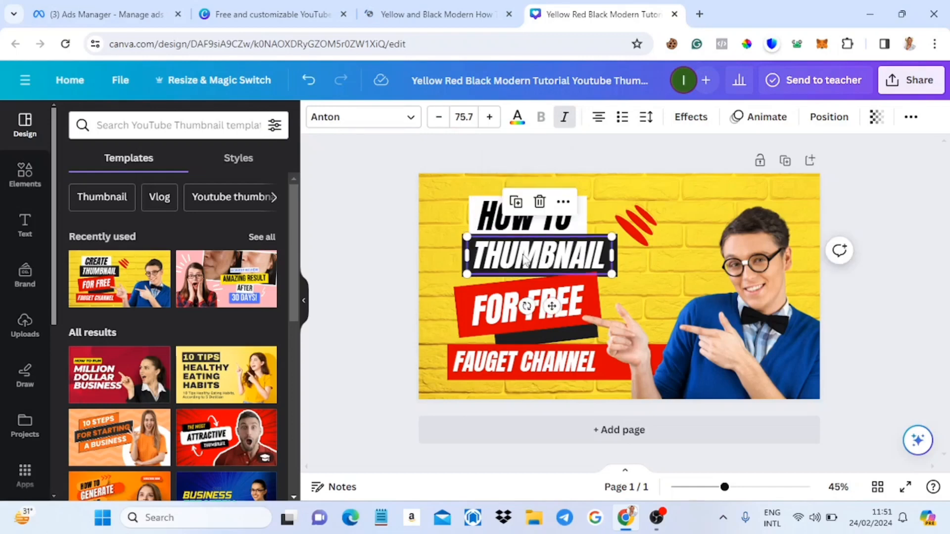
{"action": "left_click", "coordinate": [526, 259]}
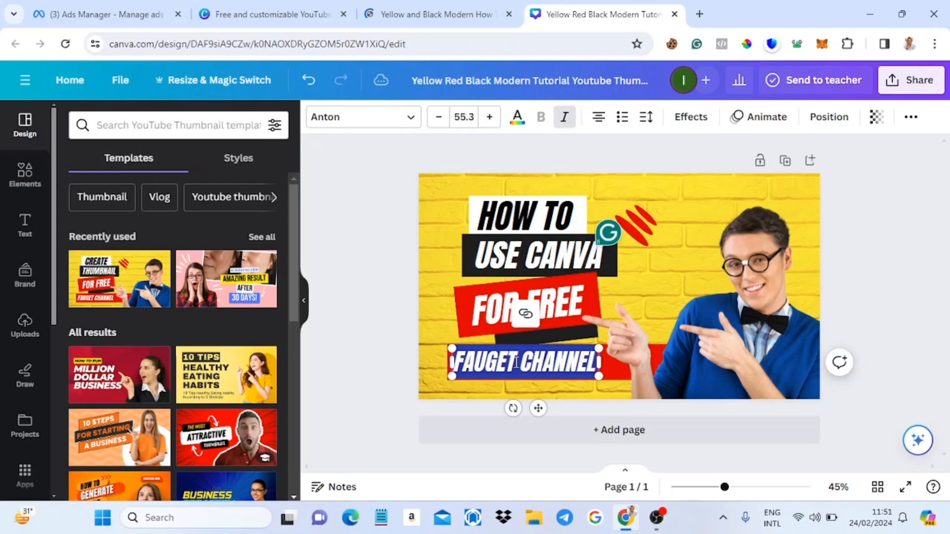
Replace "FAUGET CHANNEL" with "EVEN AS A COMPLETE BEGINNER" and widen its text box until the text fits on one line.
{"action": "type", "text": "EVEN AS A COMPLETE"}
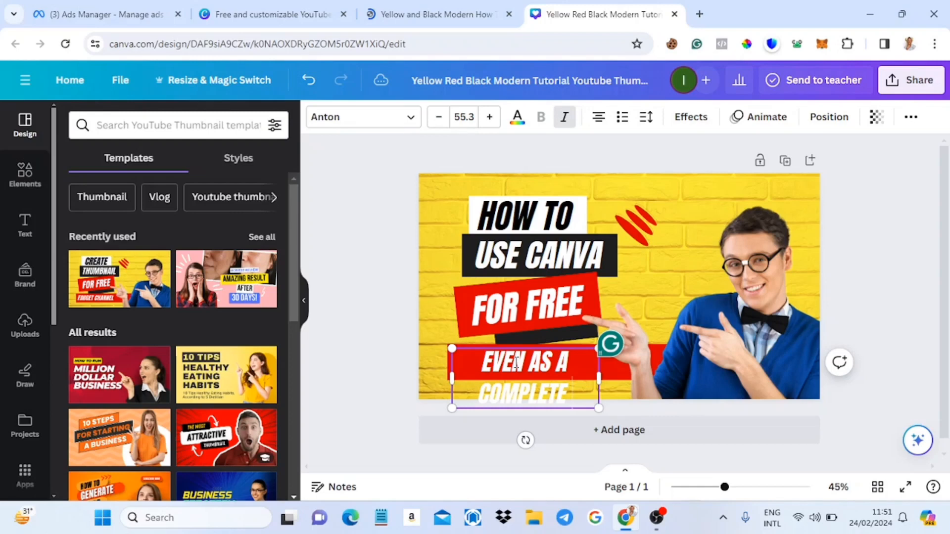
{"action": "left_click", "coordinate": [309, 80]}
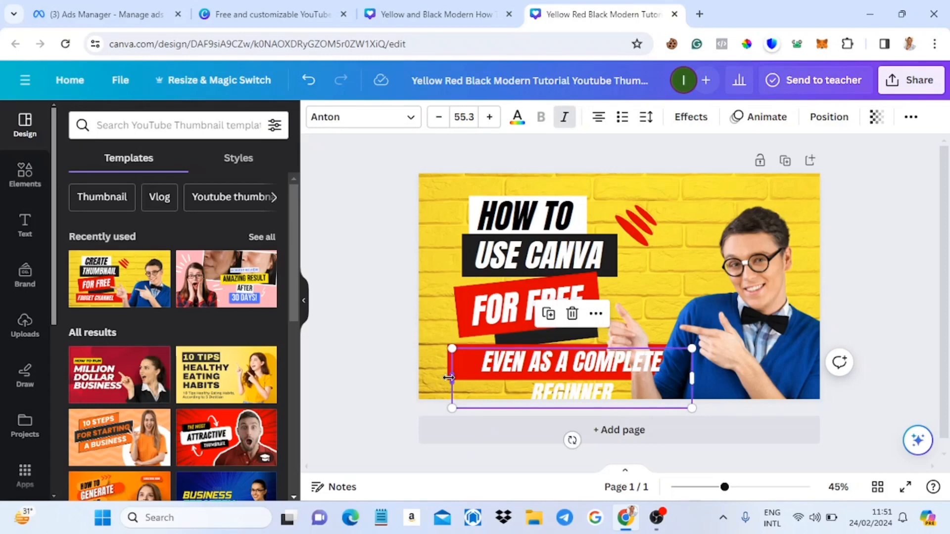
{"action": "left_click_drag", "start_coordinate": [448, 378], "coordinate": [420, 378]}
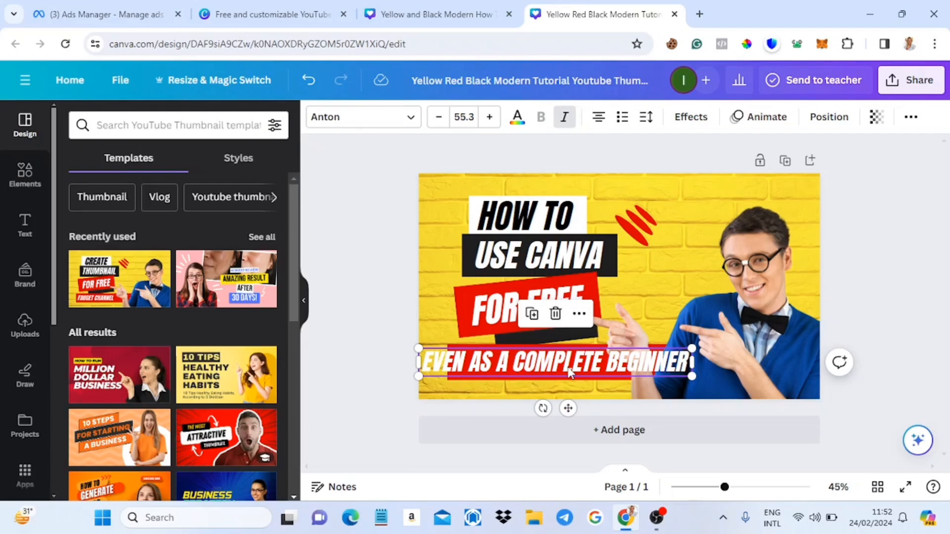
Bring the photo of the pointing man to the front so it overlaps the "EVEN AS A COMPLETE BEGINNER" line.
{"action": "left_click", "coordinate": [633, 292]}
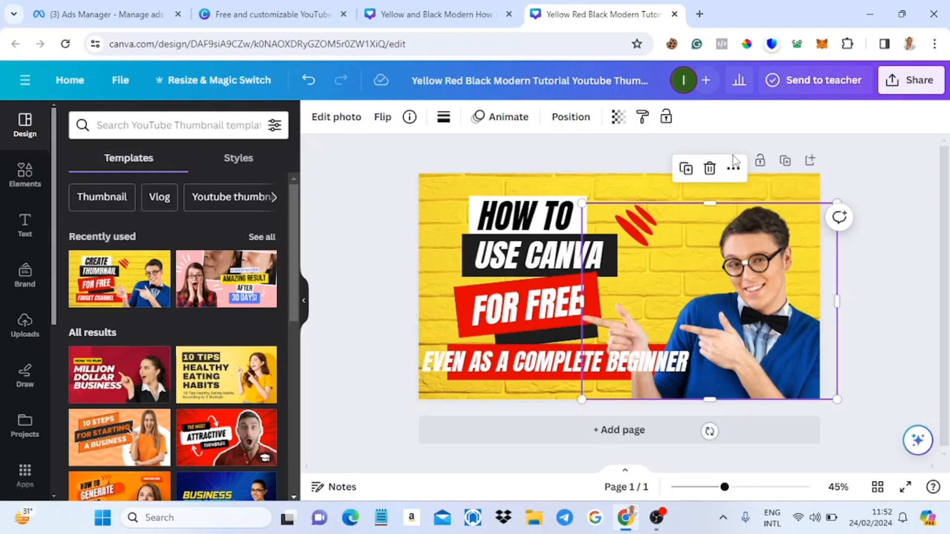
{"action": "left_click", "coordinate": [733, 167]}
{"action": "mouse_move", "coordinate": [794, 321]}
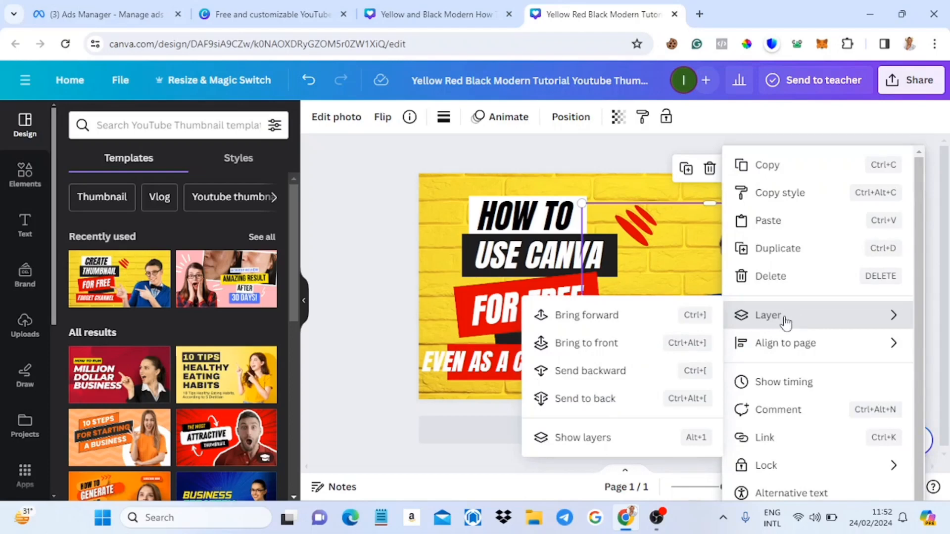
{"action": "left_click", "coordinate": [600, 322]}
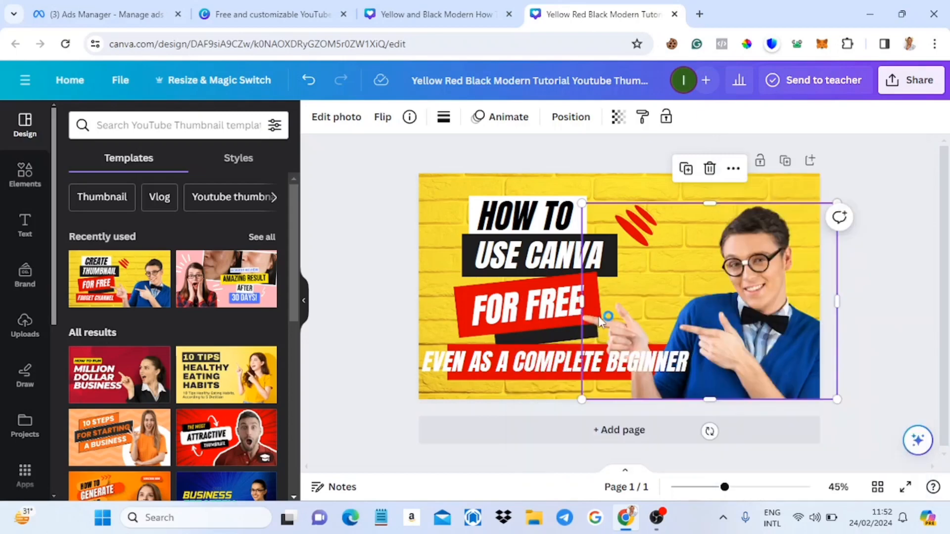
{"action": "right_click", "coordinate": [764, 180]}
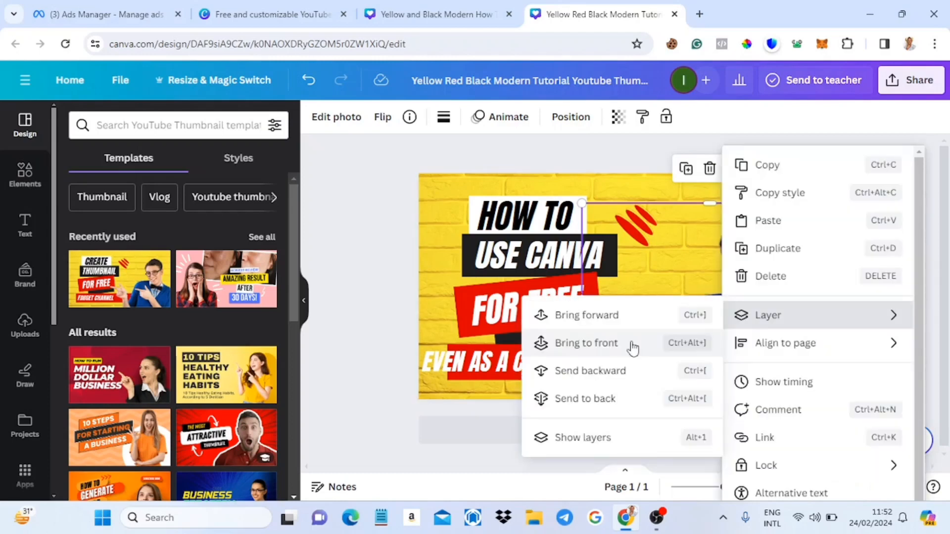
{"action": "left_click", "coordinate": [633, 345]}
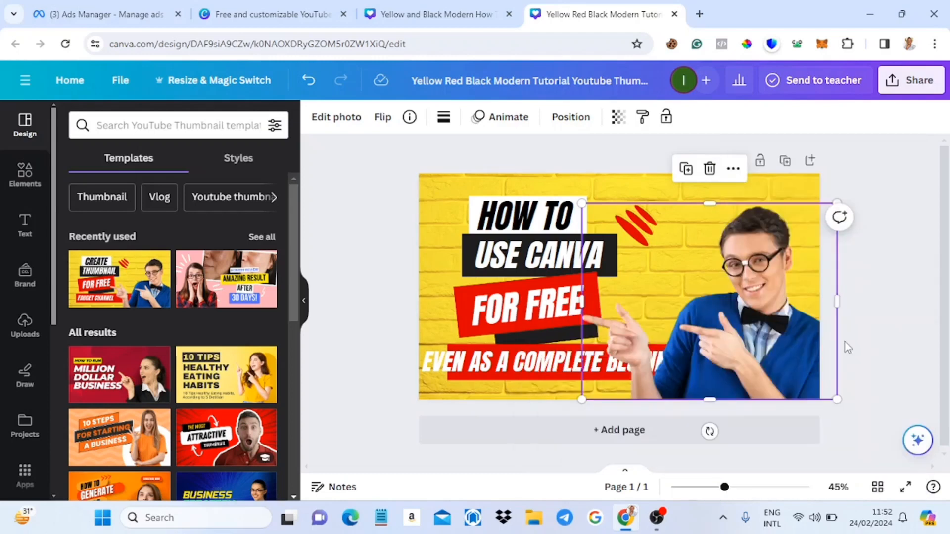
{"action": "left_click", "coordinate": [919, 352]}
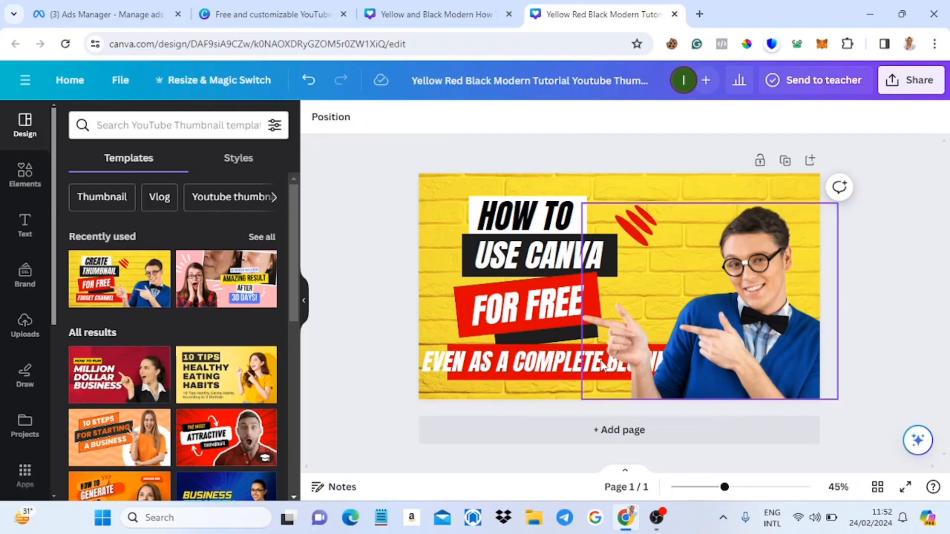
Reduce the "EVEN AS A COMPLETE BEGINNER" text to font size 33.3 and reposition it inside its red banner, clear of the man's photo.
{"action": "left_click", "coordinate": [528, 366]}
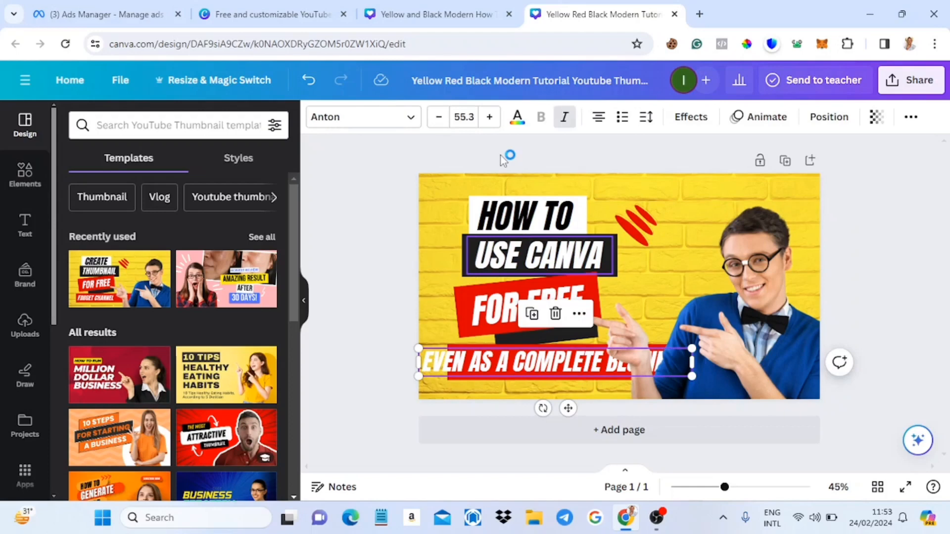
{"action": "left_click", "coordinate": [439, 117]}
{"action": "left_click", "coordinate": [439, 118]}
{"action": "left_click", "coordinate": [440, 118]}
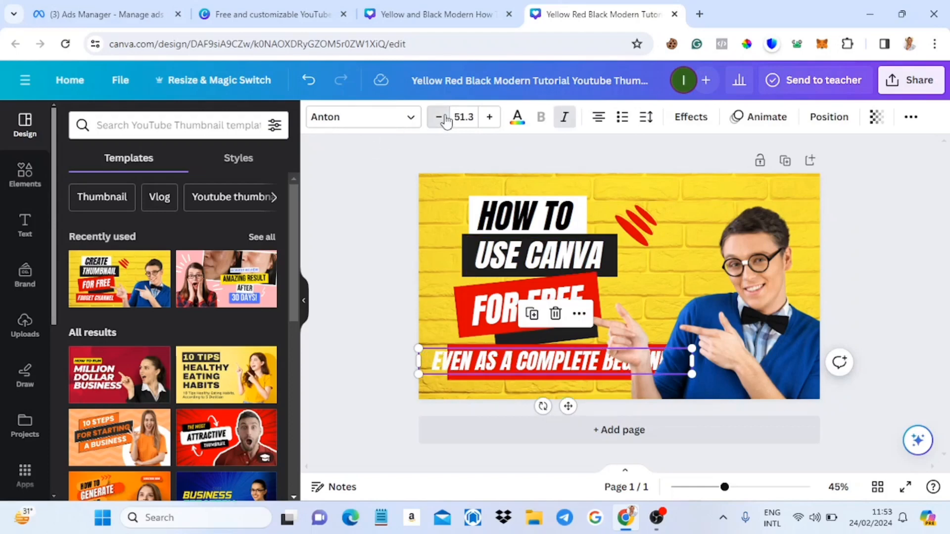
{"action": "left_click", "coordinate": [440, 117]}
{"action": "left_click", "coordinate": [440, 117]}
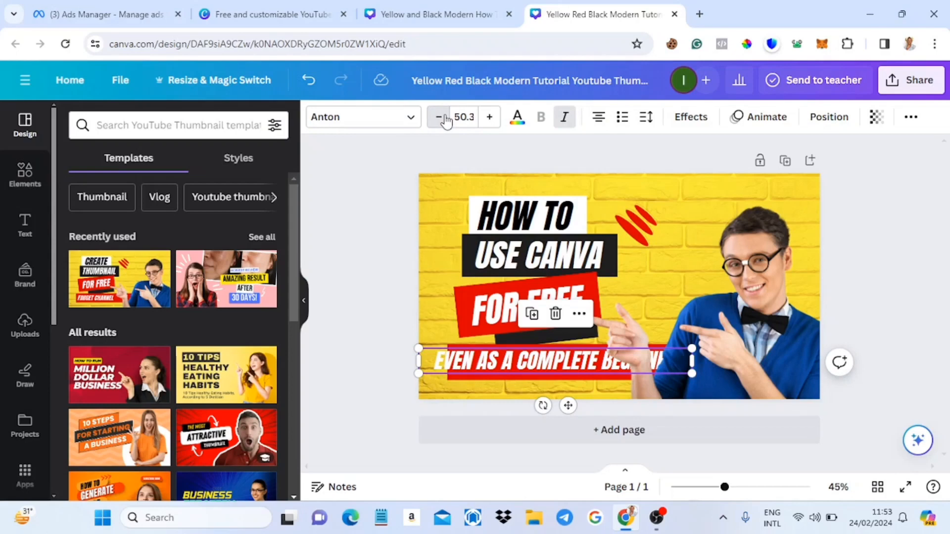
{"action": "left_click", "coordinate": [439, 117]}
{"action": "left_click", "coordinate": [440, 117]}
{"action": "left_click", "coordinate": [440, 117]}
{"action": "left_click", "coordinate": [439, 118]}
{"action": "left_click", "coordinate": [440, 117]}
{"action": "left_click", "coordinate": [440, 117]}
{"action": "left_click", "coordinate": [439, 117]}
{"action": "left_click", "coordinate": [440, 118]}
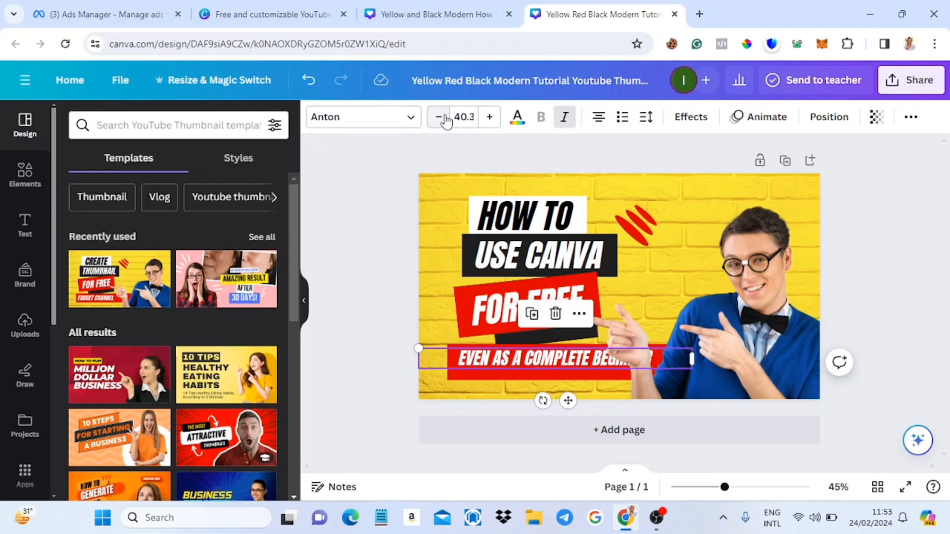
{"action": "left_click", "coordinate": [444, 118]}
{"action": "left_click", "coordinate": [445, 119]}
{"action": "left_click", "coordinate": [445, 119]}
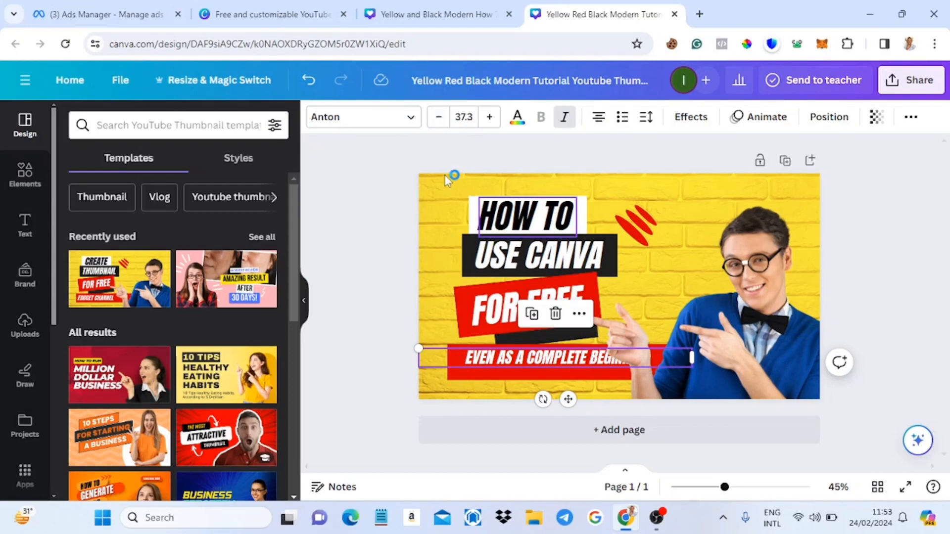
{"action": "left_click", "coordinate": [440, 117]}
{"action": "left_click", "coordinate": [439, 117]}
{"action": "left_click", "coordinate": [440, 118]}
{"action": "left_click", "coordinate": [440, 118]}
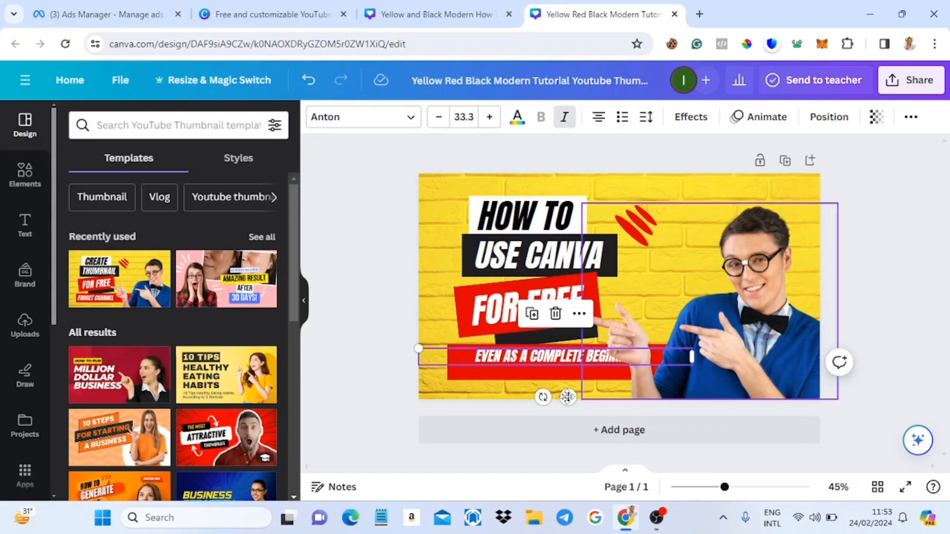
{"action": "left_click_drag", "start_coordinate": [569, 397], "coordinate": [552, 404]}
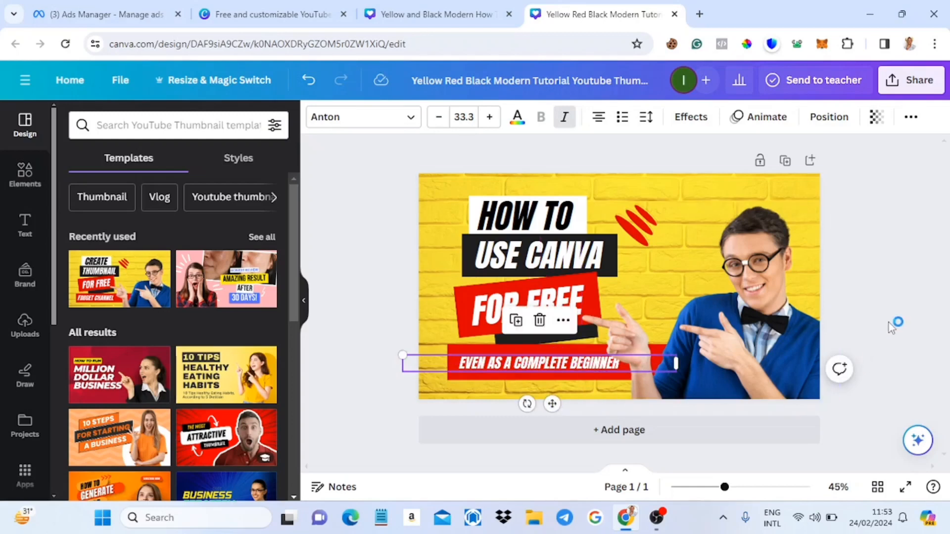
{"action": "left_click", "coordinate": [770, 270]}
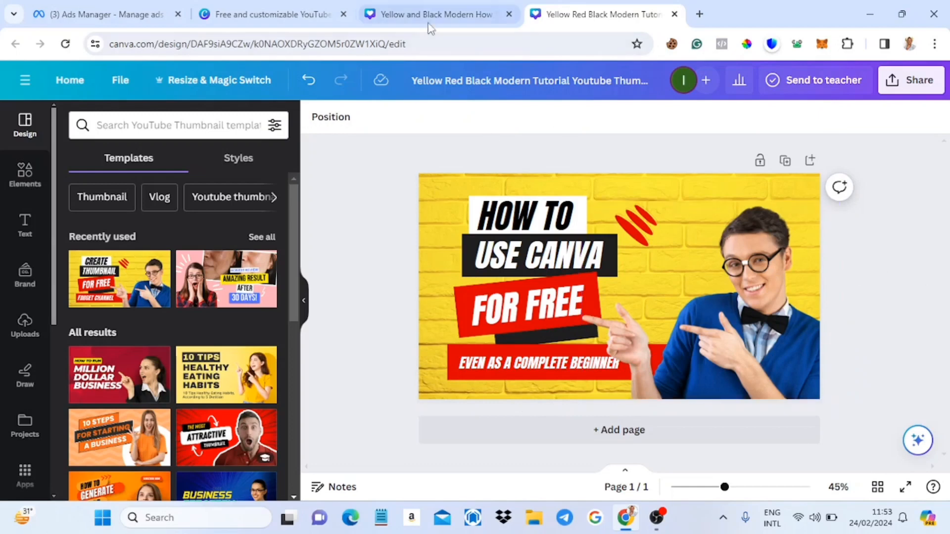
Compare the Yellow and Black Modern thumbnail with the edited design, and close the Yellow and Black one.
{"action": "left_click", "coordinate": [475, 9]}
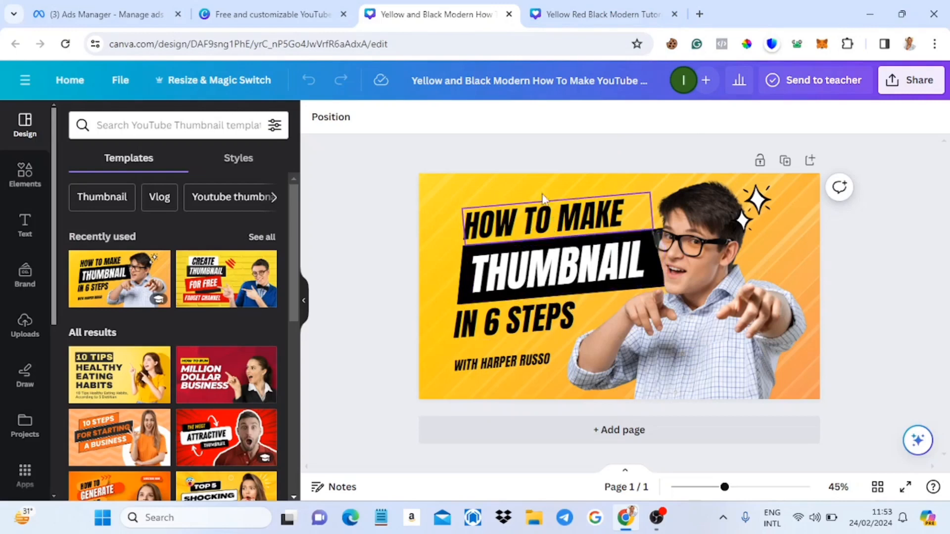
{"action": "left_click", "coordinate": [576, 20]}
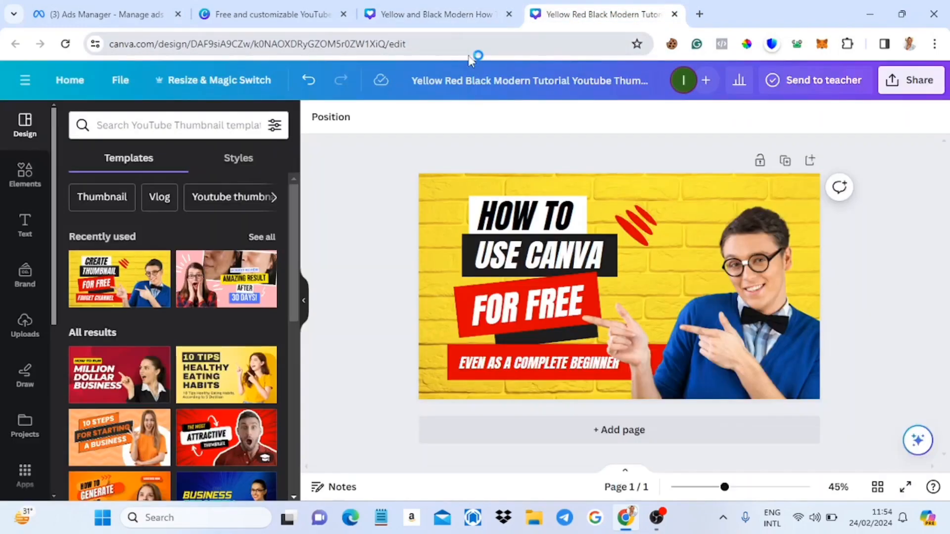
{"action": "left_click", "coordinate": [437, 14]}
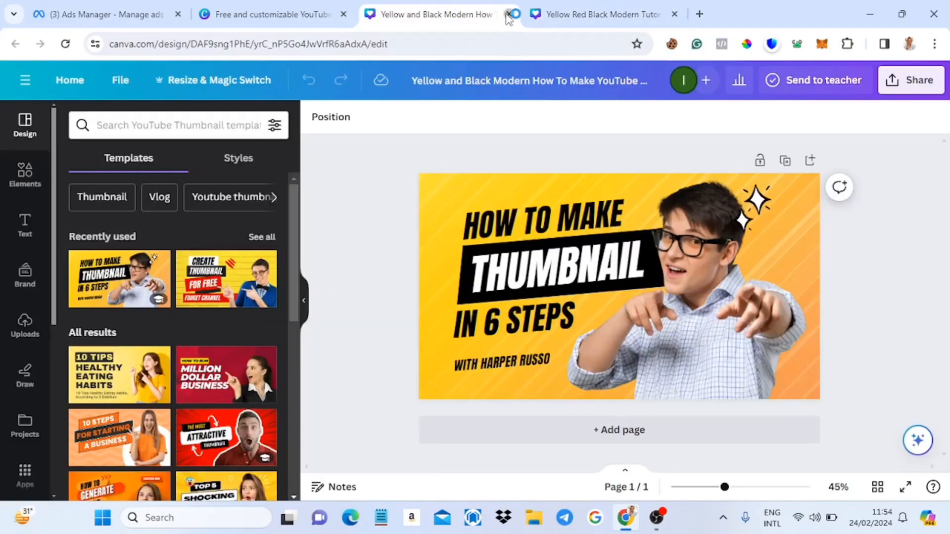
{"action": "left_click", "coordinate": [509, 15]}
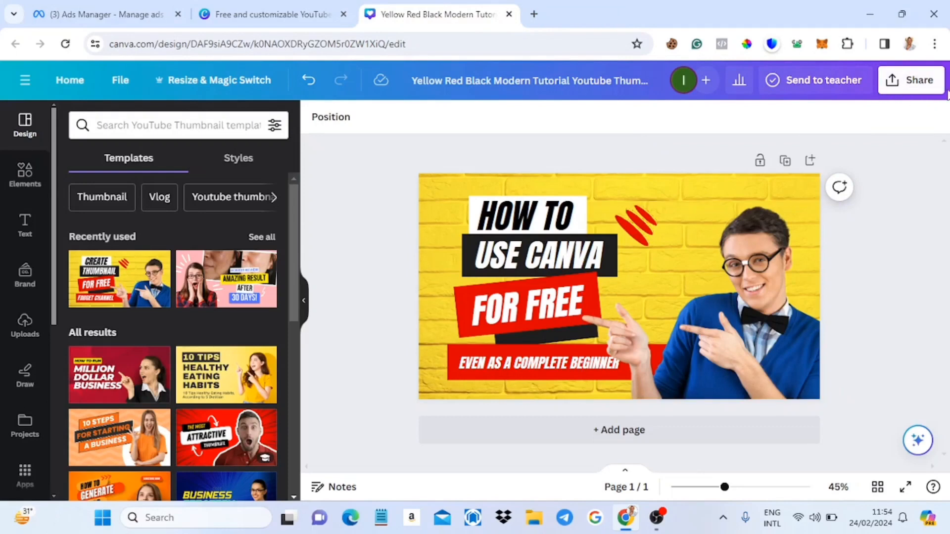
{"action": "left_click", "coordinate": [910, 80]}
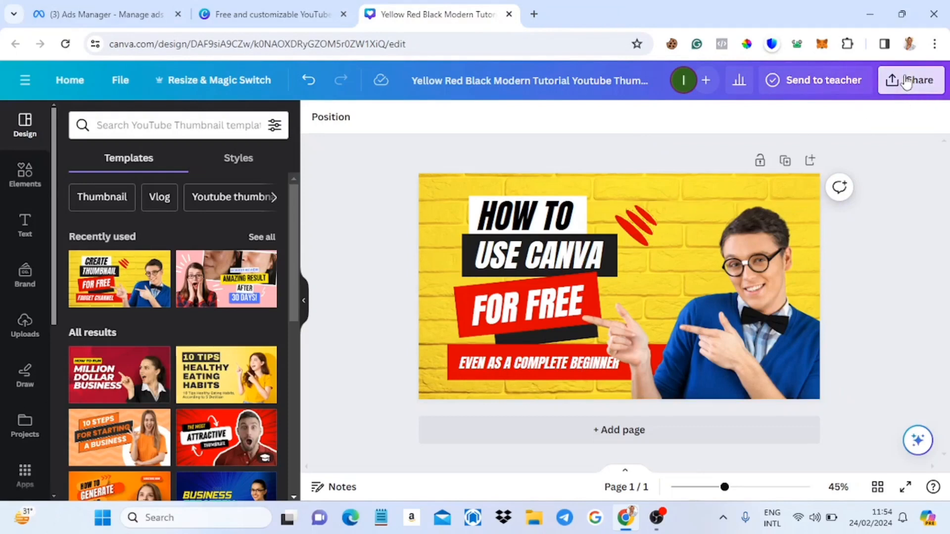
{"action": "left_click", "coordinate": [589, 149]}
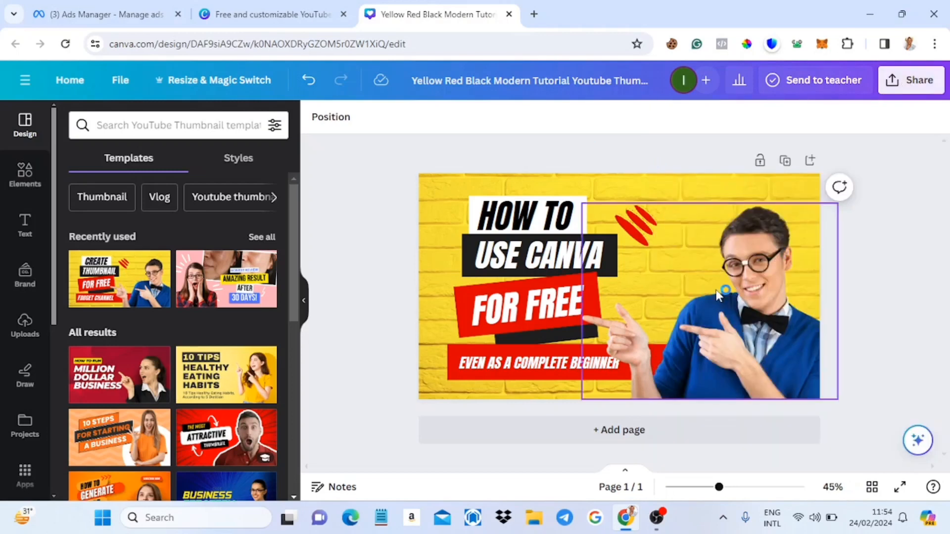
{"action": "left_click", "coordinate": [737, 292]}
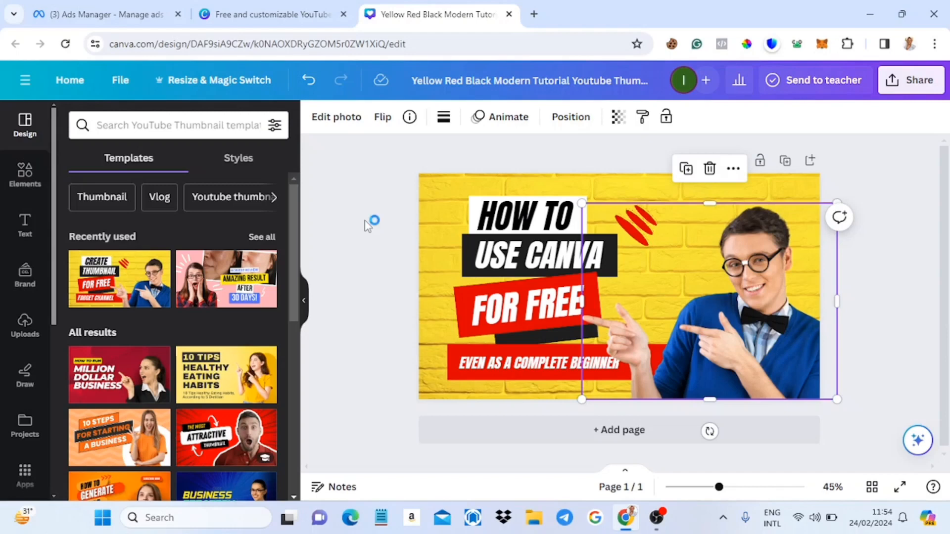
Download the finished thumbnail as a PNG at 1,280 × 720 px and dismiss the download notice.
{"action": "left_click", "coordinate": [903, 99]}
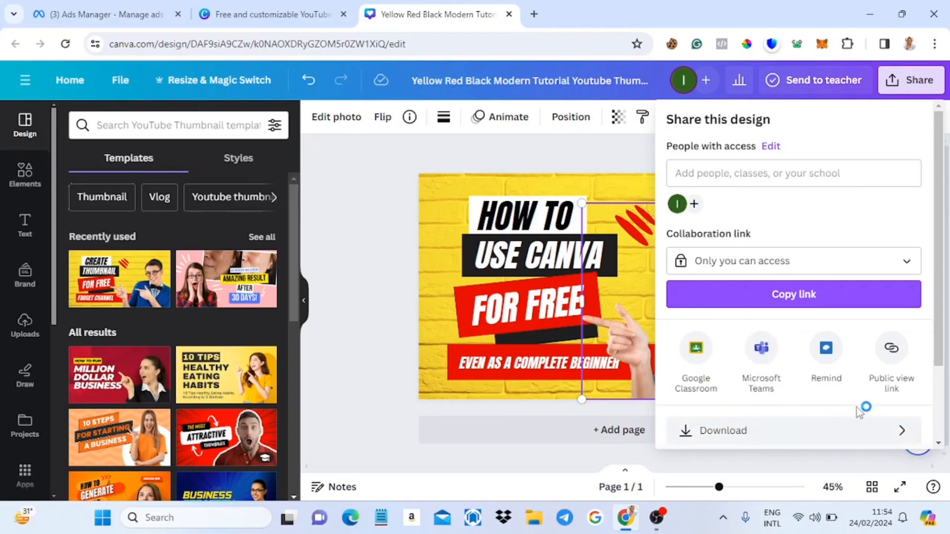
{"action": "left_click", "coordinate": [892, 438]}
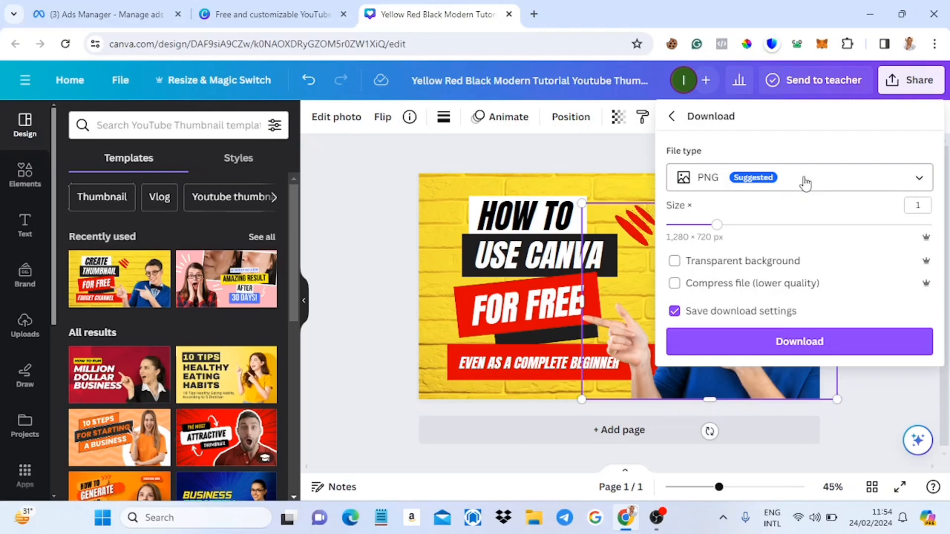
{"action": "left_click", "coordinate": [804, 181]}
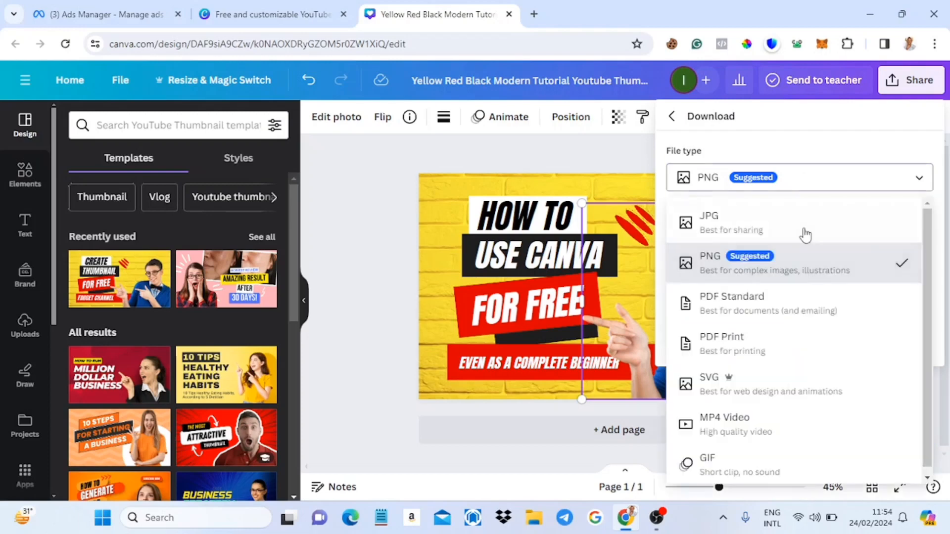
{"action": "left_click", "coordinate": [727, 268]}
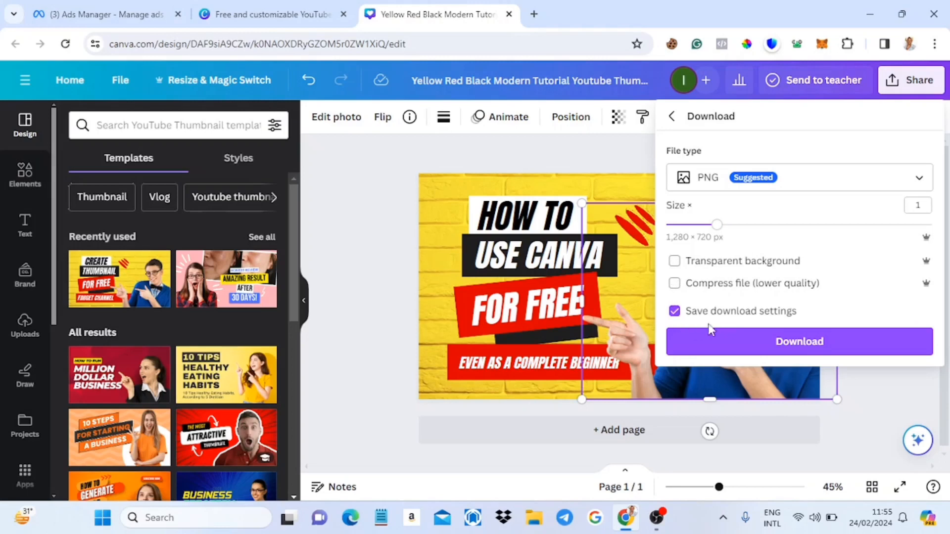
{"action": "left_click", "coordinate": [675, 311]}
{"action": "left_click", "coordinate": [753, 341]}
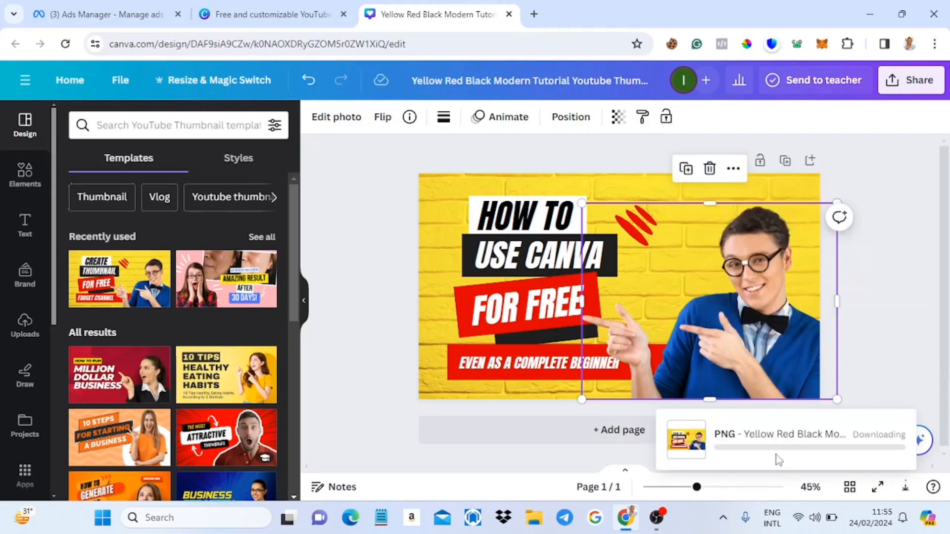
{"action": "left_click", "coordinate": [813, 440]}
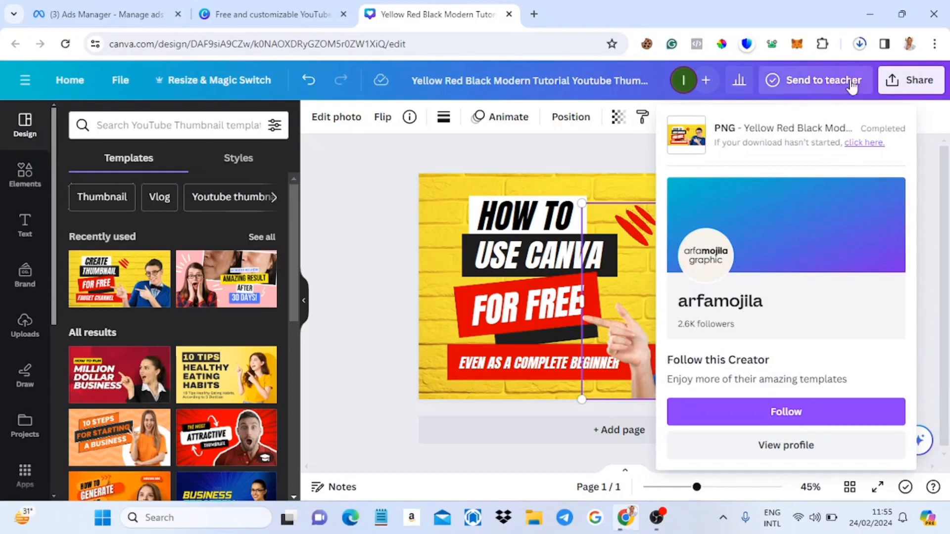
{"action": "left_click", "coordinate": [389, 173]}
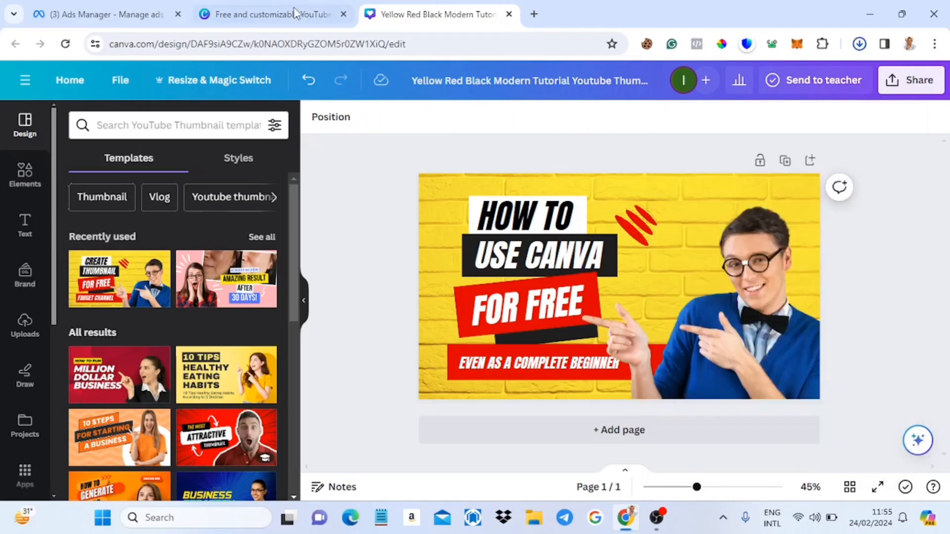
Return to the YouTube thumbnail template gallery and close the Yellow and Black template preview.
{"action": "left_click", "coordinate": [294, 13]}
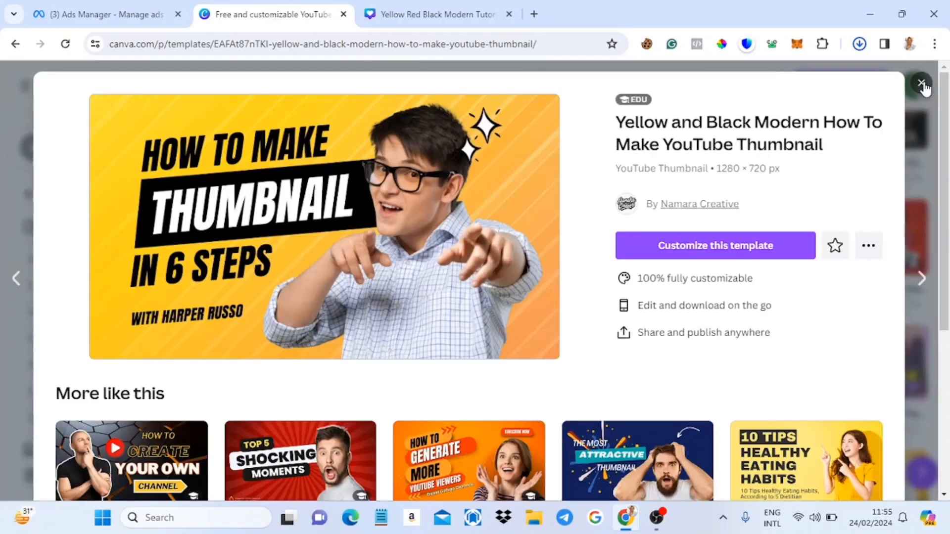
{"action": "left_click", "coordinate": [923, 85]}
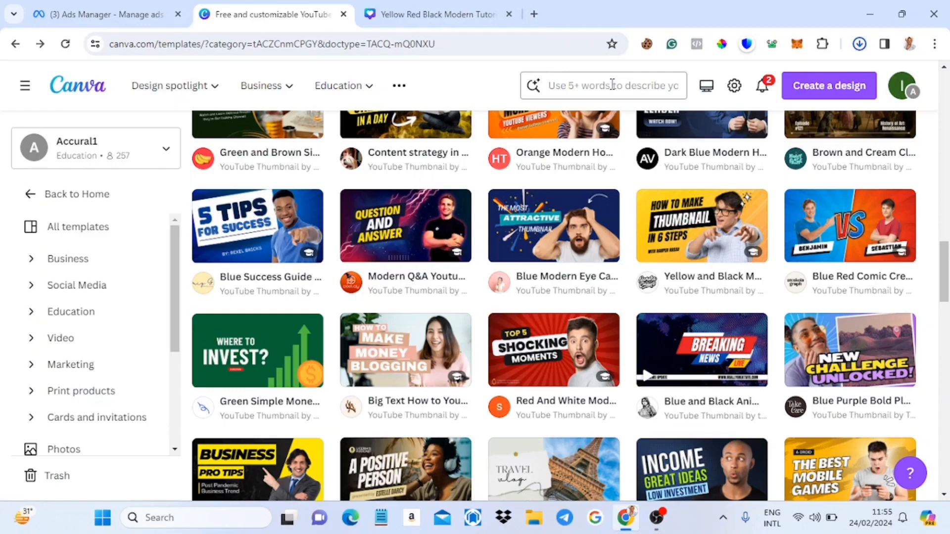
{"action": "scroll", "coordinate": [604, 257], "scroll_direction": "up", "scroll_amount": 5}
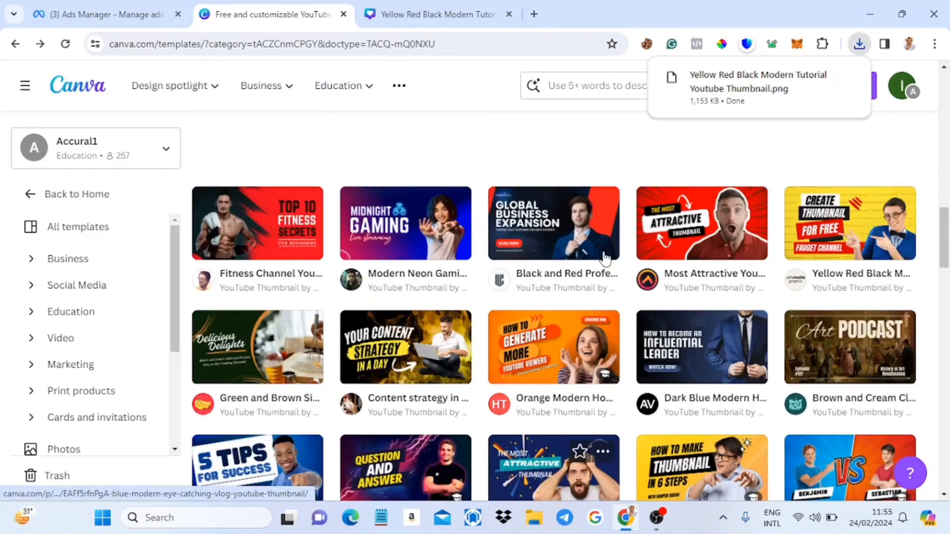
{"action": "scroll", "coordinate": [605, 258], "scroll_direction": "up", "scroll_amount": 5}
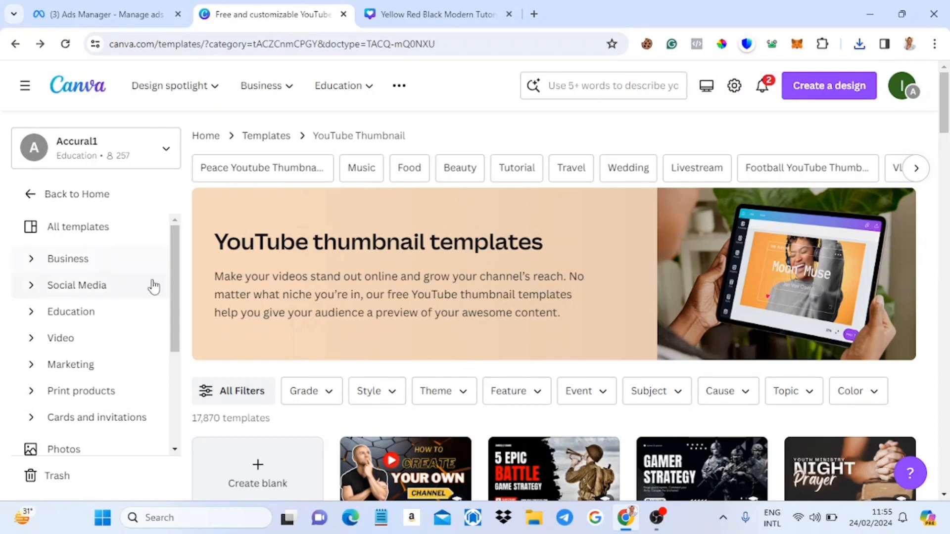
Look through the template categories and expand Education to show its subcategories.
{"action": "scroll", "coordinate": [124, 292], "scroll_direction": "down", "scroll_amount": 2}
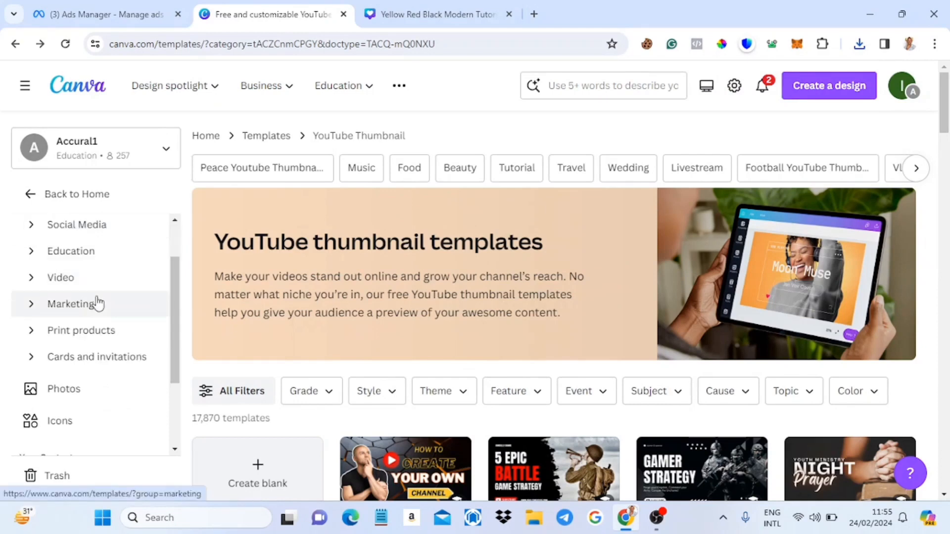
{"action": "scroll", "coordinate": [50, 306], "scroll_direction": "up", "scroll_amount": 1}
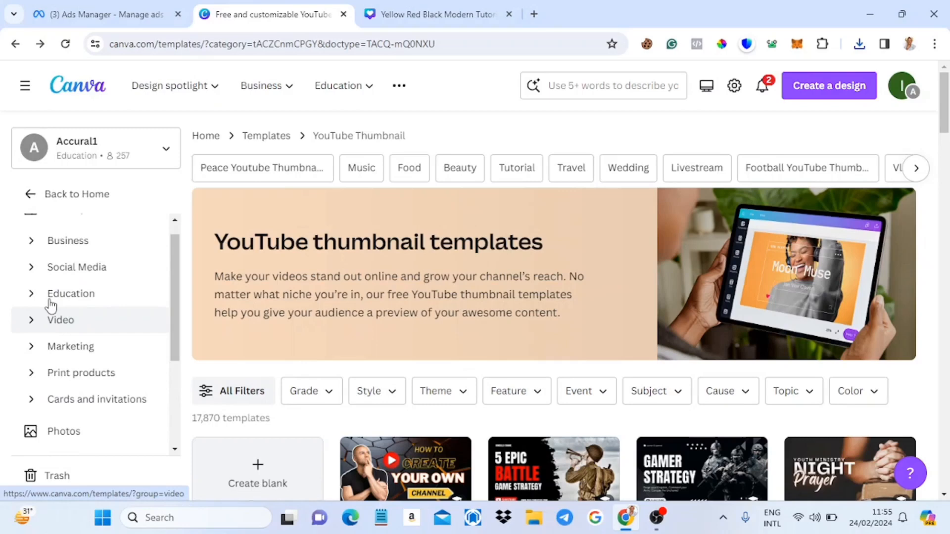
{"action": "left_click", "coordinate": [51, 297]}
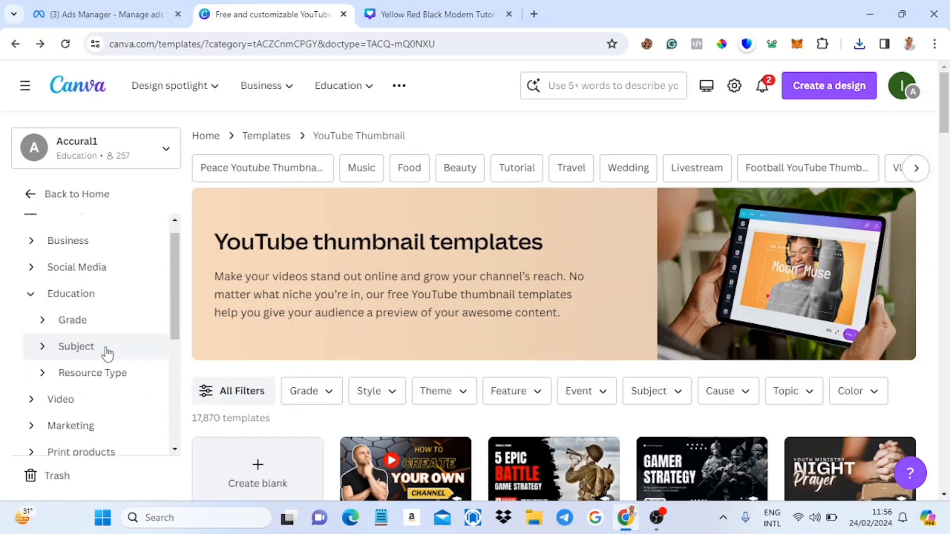
Return to the Canva home page and close the finished Yellow Red Black thumbnail design.
{"action": "scroll", "coordinate": [99, 297], "scroll_direction": "up", "scroll_amount": 1}
{"action": "left_click", "coordinate": [76, 194]}
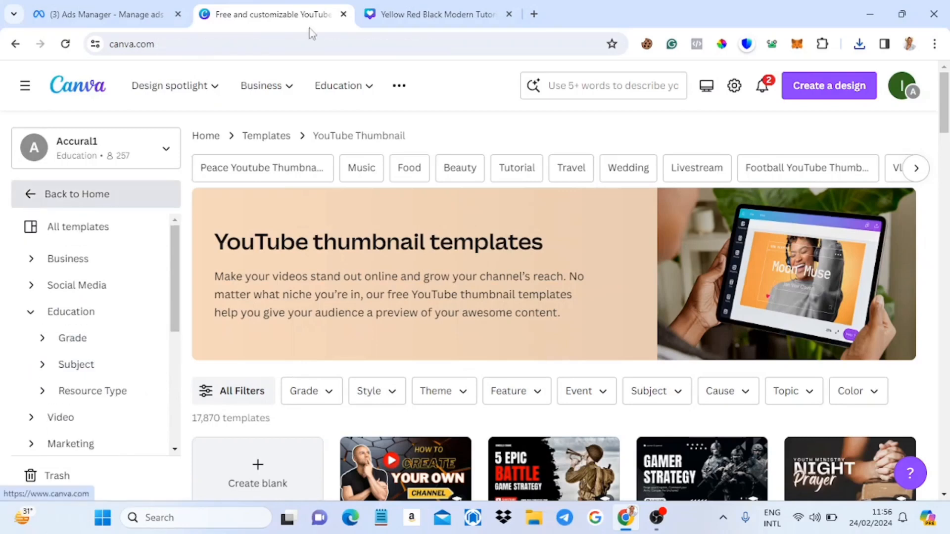
{"action": "left_click", "coordinate": [386, 7]}
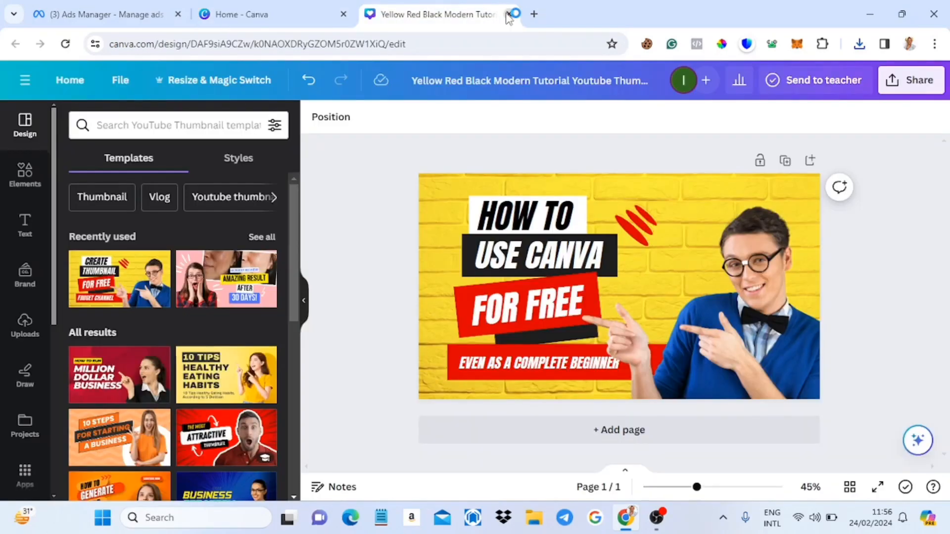
{"action": "left_click", "coordinate": [508, 15]}
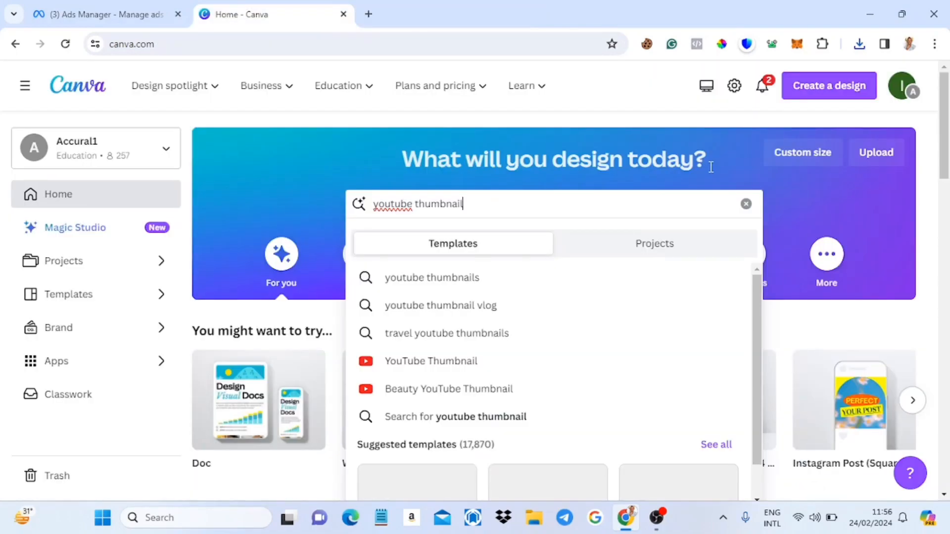
Replace the template search with "EBOOK COVER" and open the Ebook Cover 512 × 800 px category.
{"action": "left_click", "coordinate": [746, 204]}
{"action": "type", "text": "EBOOK"}
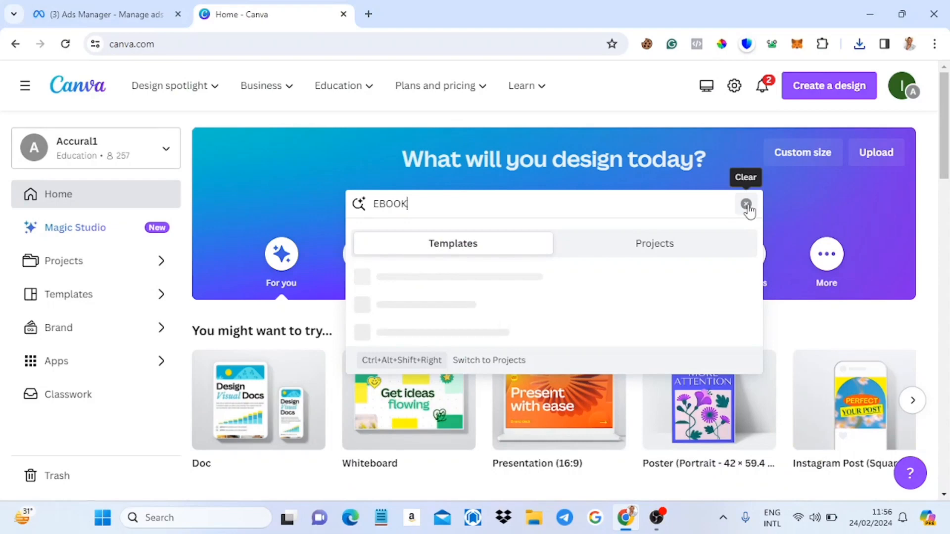
{"action": "type", "text": " COVER"}
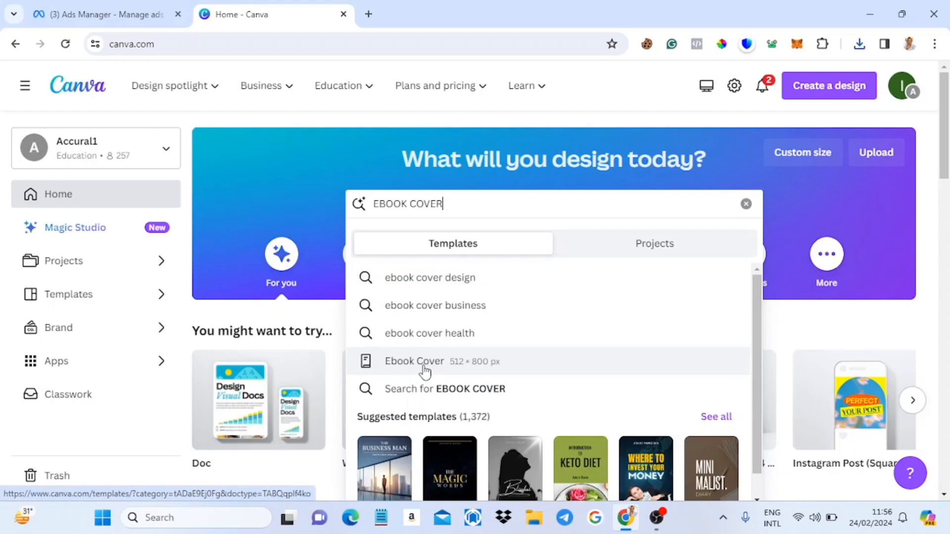
{"action": "left_click", "coordinate": [425, 372]}
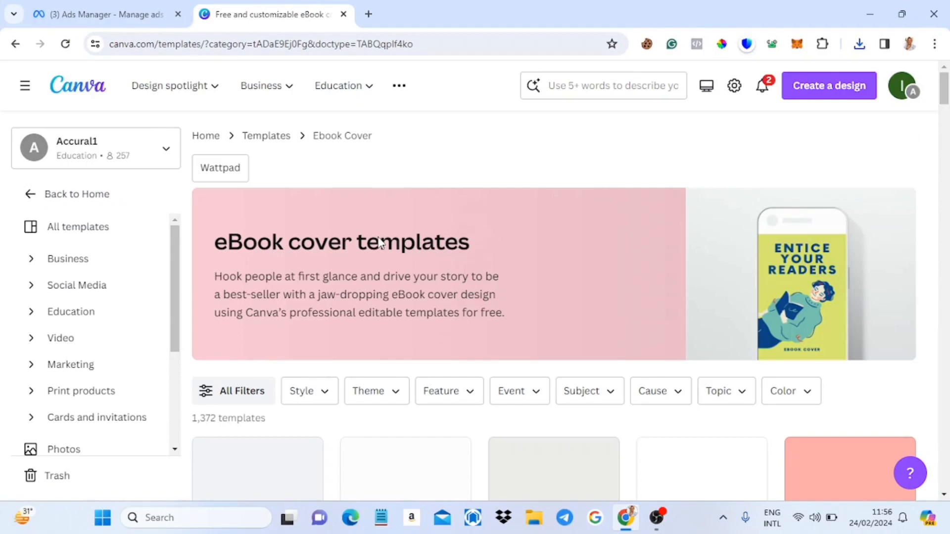
Browse the ebook cover templates, checking their designs and Canva for Education labels.
{"action": "scroll", "coordinate": [273, 308], "scroll_direction": "down", "scroll_amount": 2}
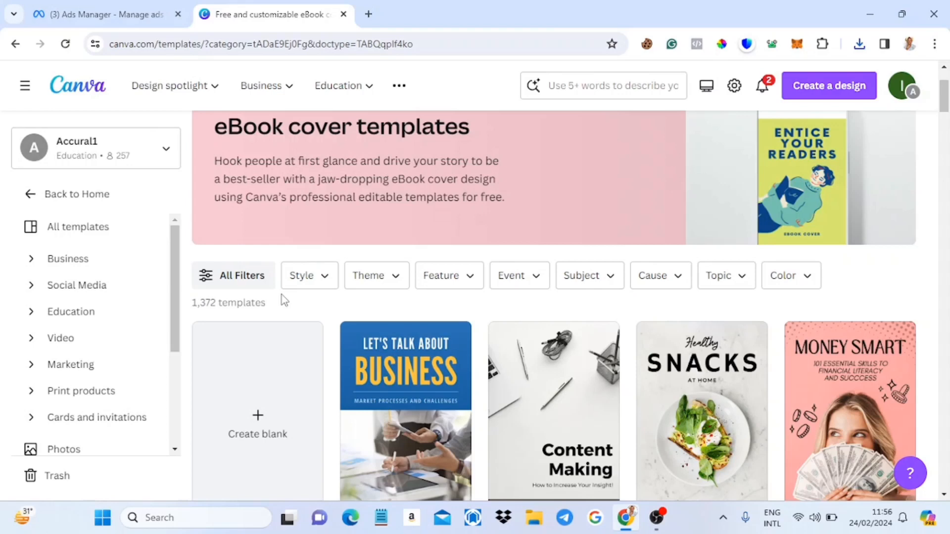
{"action": "scroll", "coordinate": [281, 295], "scroll_direction": "down", "scroll_amount": 2}
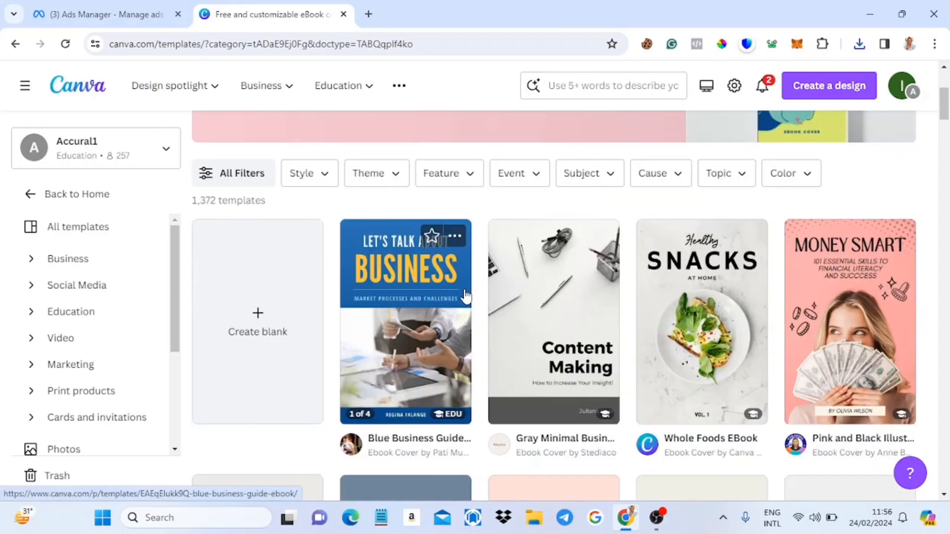
{"action": "scroll", "coordinate": [465, 296], "scroll_direction": "down", "scroll_amount": 4}
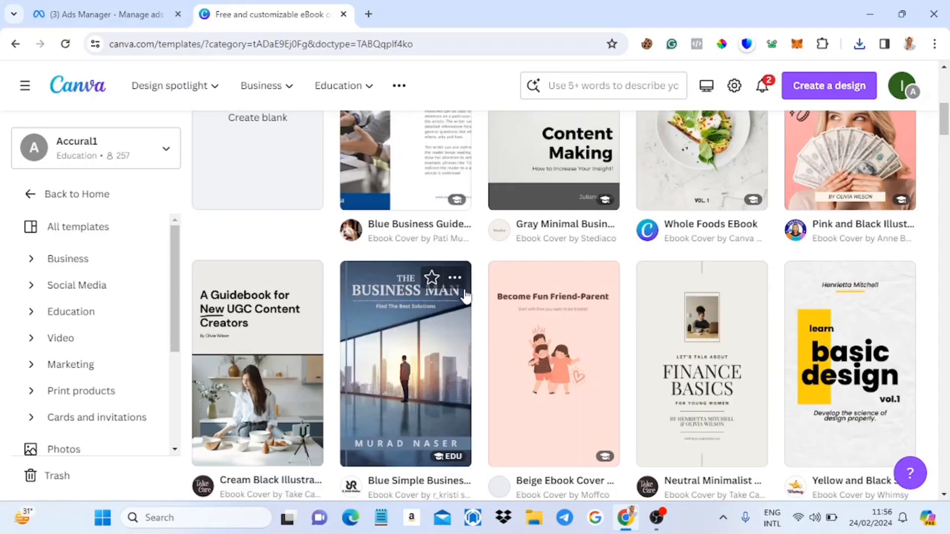
{"action": "scroll", "coordinate": [465, 295], "scroll_direction": "down", "scroll_amount": 2}
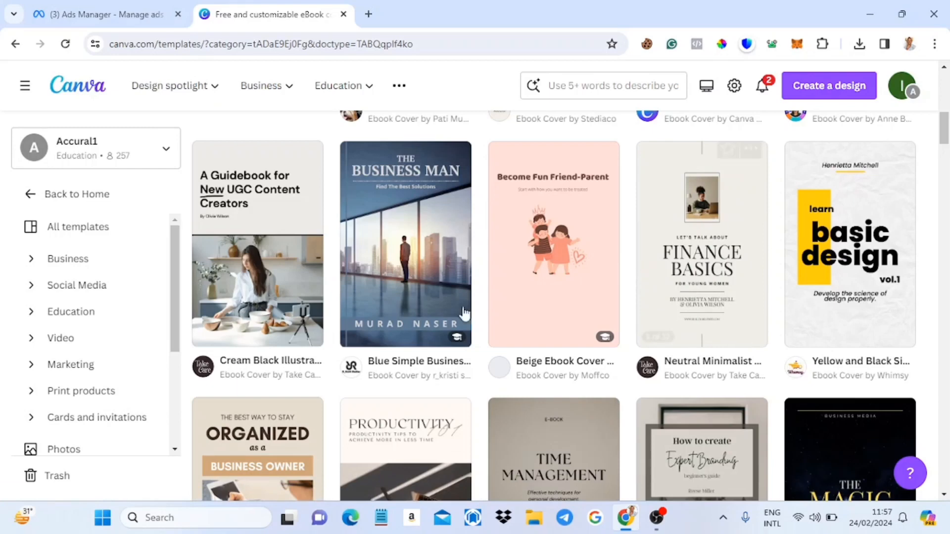
{"action": "mouse_move", "coordinate": [444, 340]}
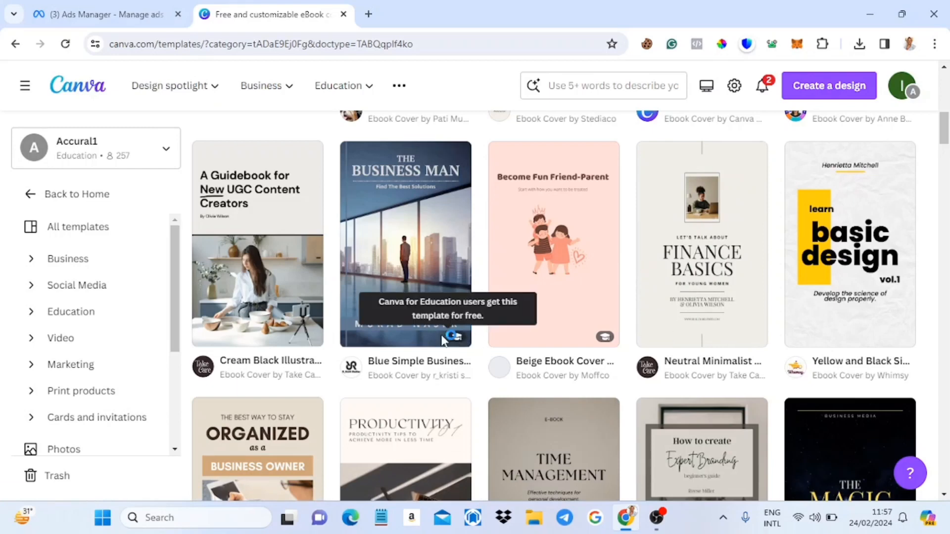
{"action": "mouse_move", "coordinate": [599, 342]}
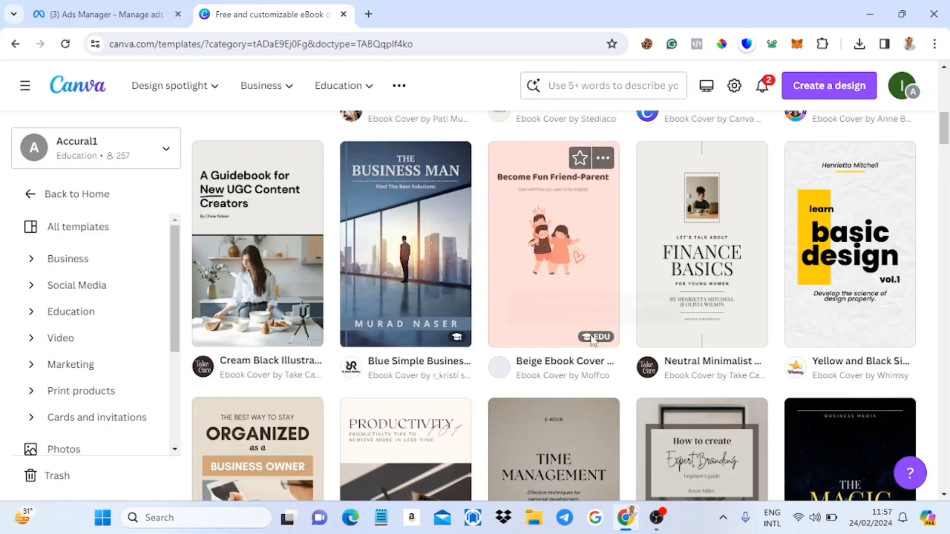
{"action": "scroll", "coordinate": [602, 342], "scroll_direction": "down", "scroll_amount": 3}
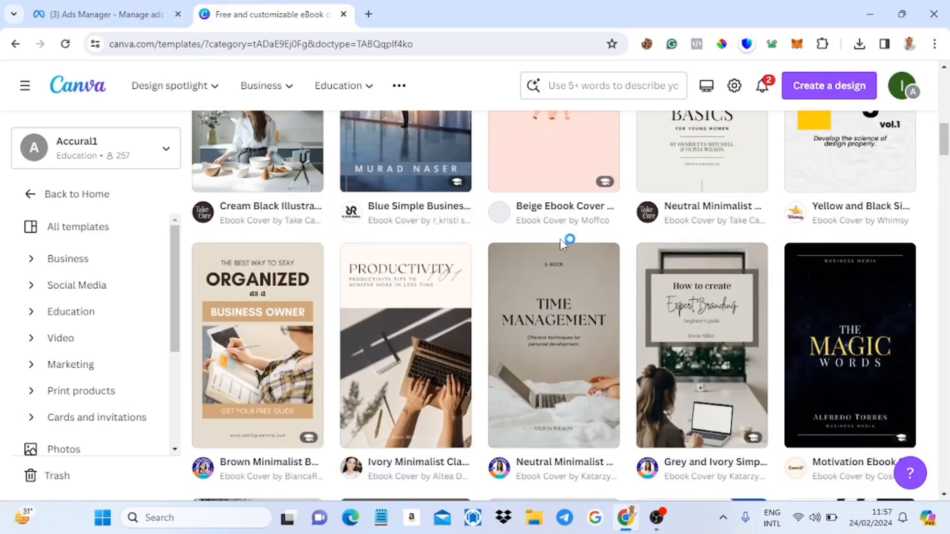
{"action": "scroll", "coordinate": [660, 295], "scroll_direction": "down", "scroll_amount": 1}
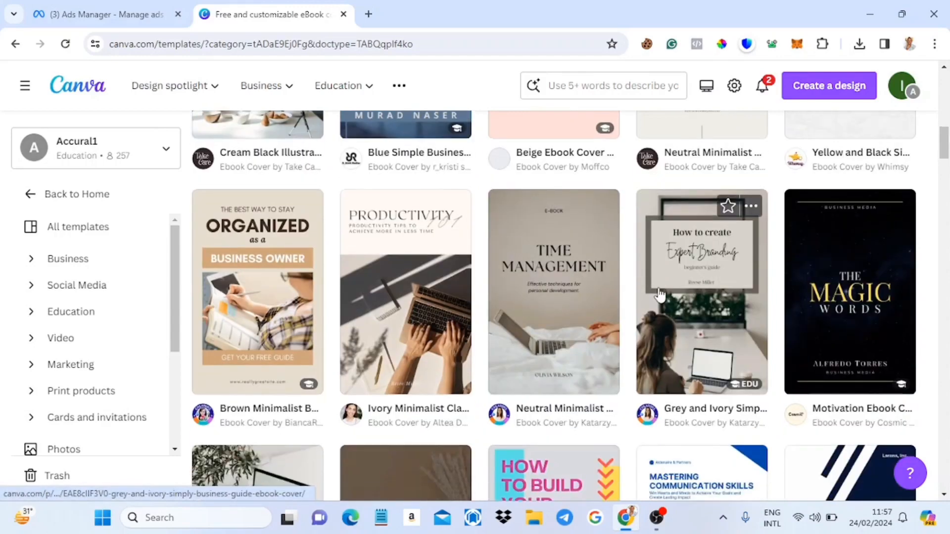
{"action": "scroll", "coordinate": [659, 295], "scroll_direction": "down", "scroll_amount": 1}
{"action": "scroll", "coordinate": [659, 297], "scroll_direction": "down", "scroll_amount": 3}
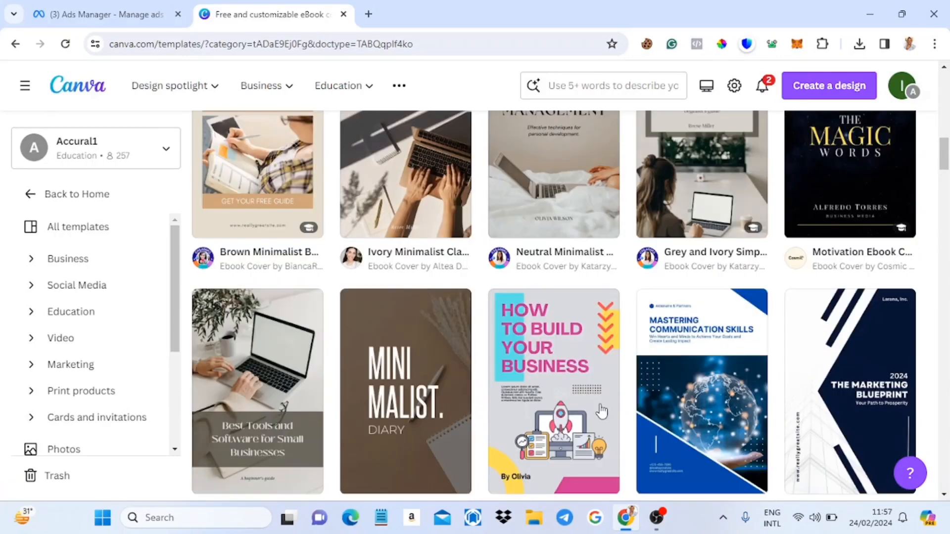
{"action": "scroll", "coordinate": [665, 342], "scroll_direction": "down", "scroll_amount": 1}
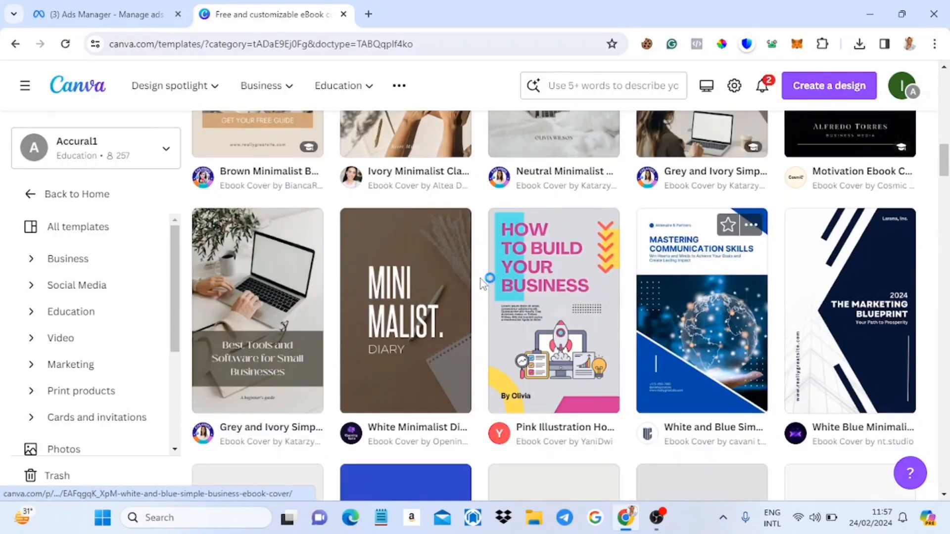
{"action": "scroll", "coordinate": [553, 336], "scroll_direction": "down", "scroll_amount": 1}
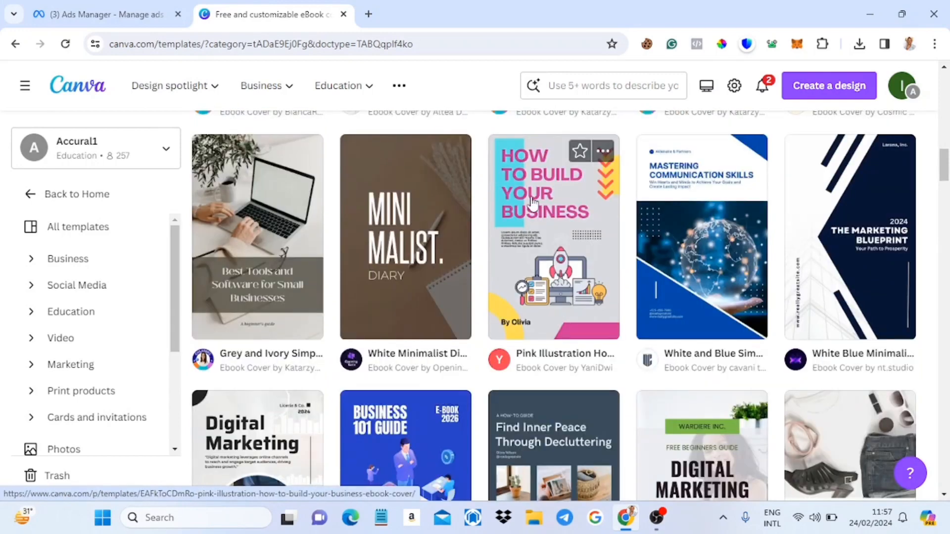
{"action": "scroll", "coordinate": [532, 202], "scroll_direction": "down", "scroll_amount": 1}
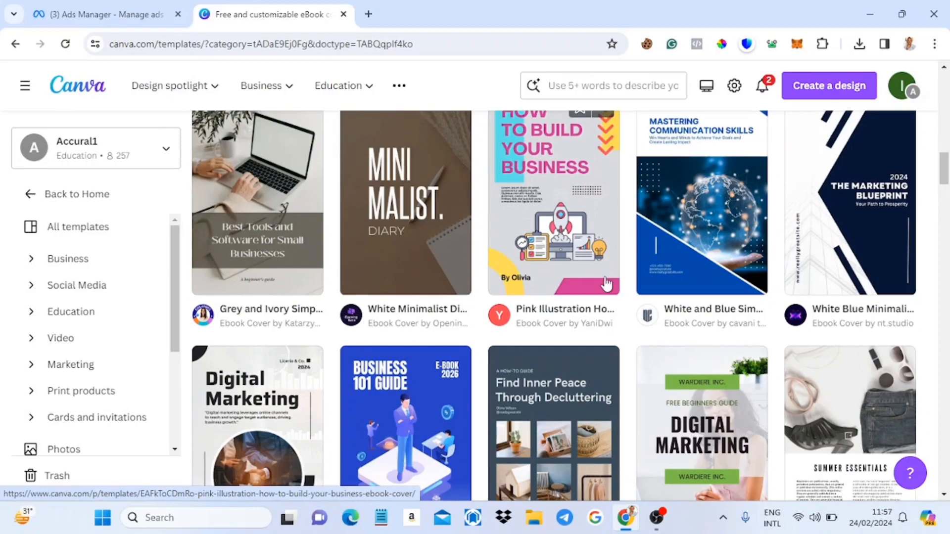
{"action": "scroll", "coordinate": [614, 289], "scroll_direction": "down", "scroll_amount": 2}
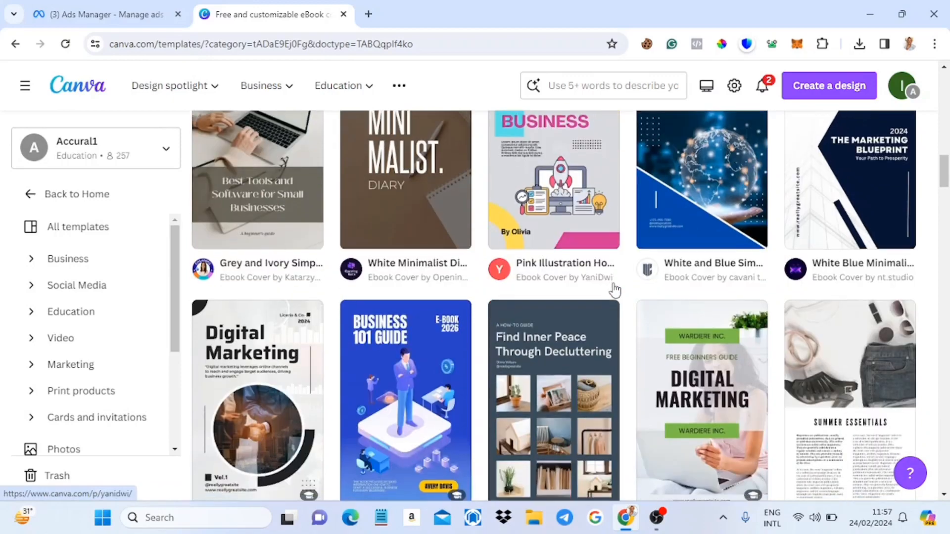
{"action": "scroll", "coordinate": [538, 338], "scroll_direction": "down", "scroll_amount": 2}
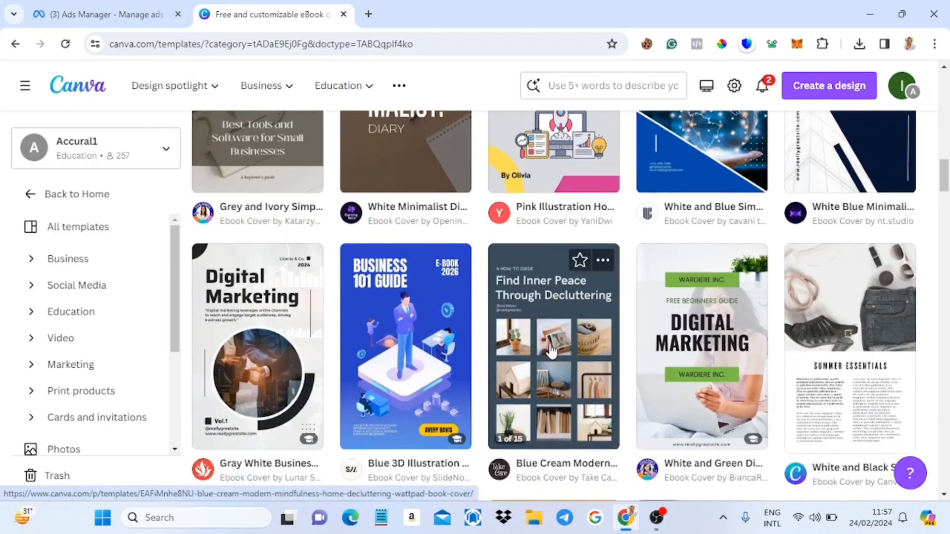
{"action": "scroll", "coordinate": [551, 352], "scroll_direction": "down", "scroll_amount": 4}
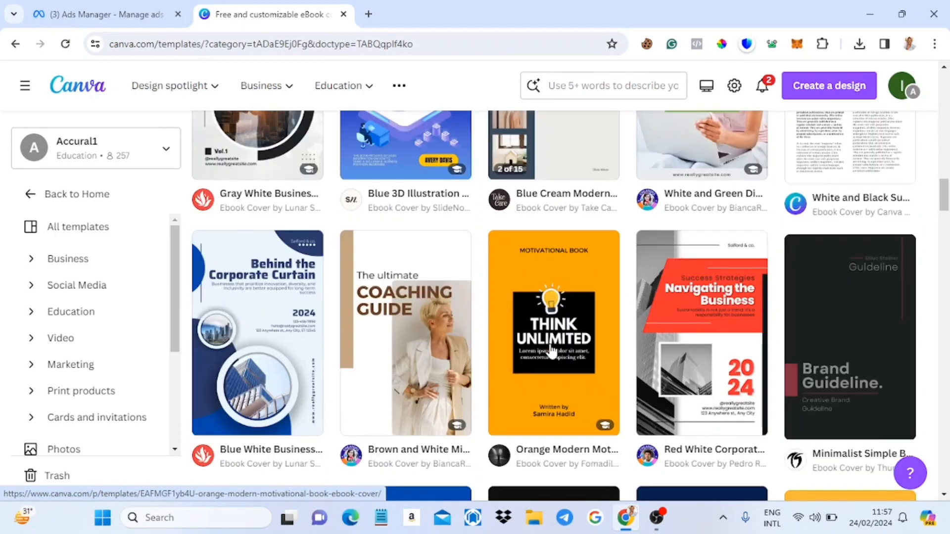
{"action": "scroll", "coordinate": [551, 352], "scroll_direction": "down", "scroll_amount": 4}
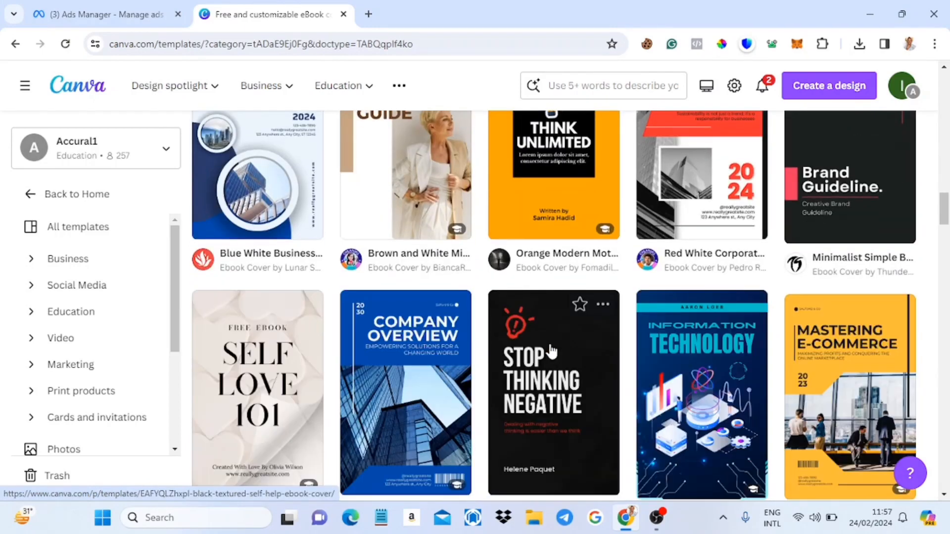
{"action": "scroll", "coordinate": [551, 351], "scroll_direction": "up", "scroll_amount": 3}
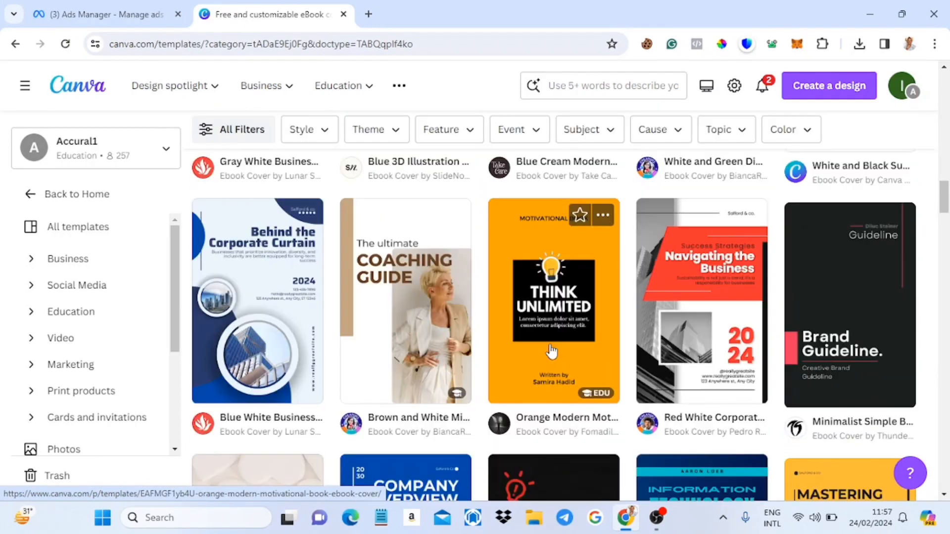
Open the Red White Corporate Business Wattpad Book Cover template for customizing and enlarge the cover view to 59%.
{"action": "left_click", "coordinate": [692, 296]}
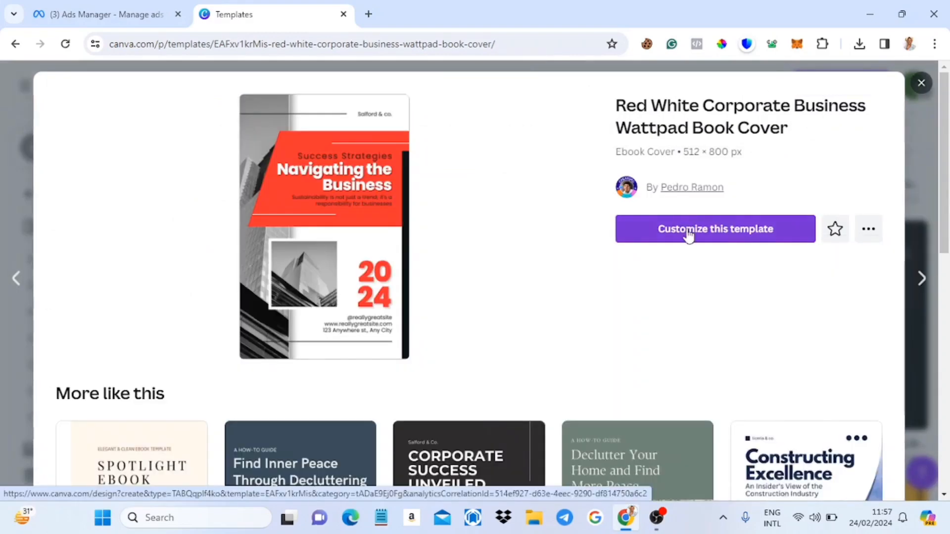
{"action": "left_click", "coordinate": [689, 235]}
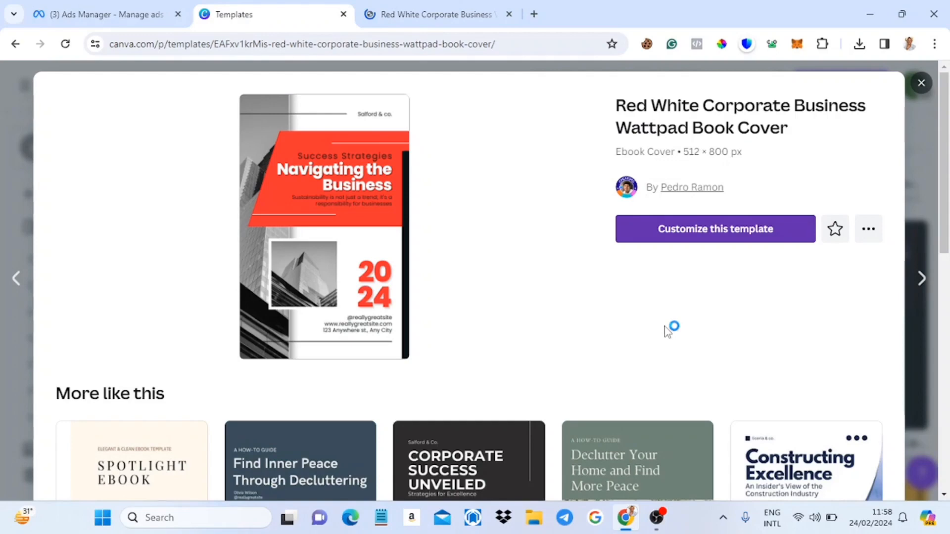
{"action": "scroll", "coordinate": [428, 265], "scroll_direction": "down", "scroll_amount": 7}
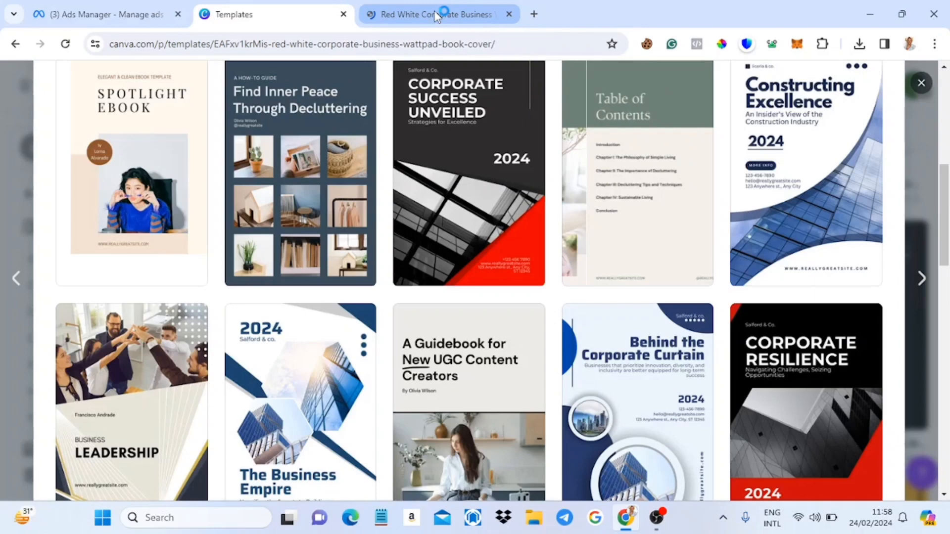
{"action": "left_click", "coordinate": [436, 14]}
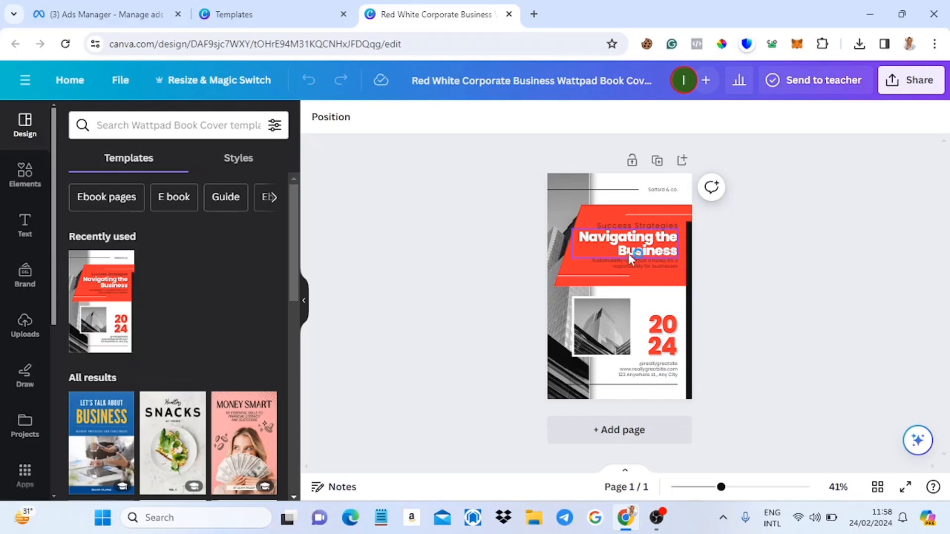
{"action": "left_click", "coordinate": [735, 490]}
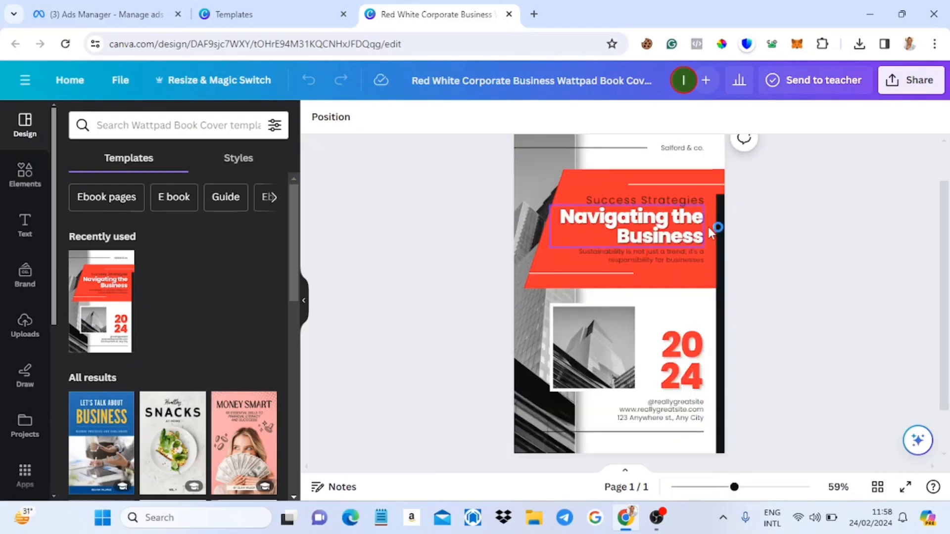
Replace the company name "Salford & co." on the cover with "DGC OFFERS".
{"action": "left_click", "coordinate": [675, 148]}
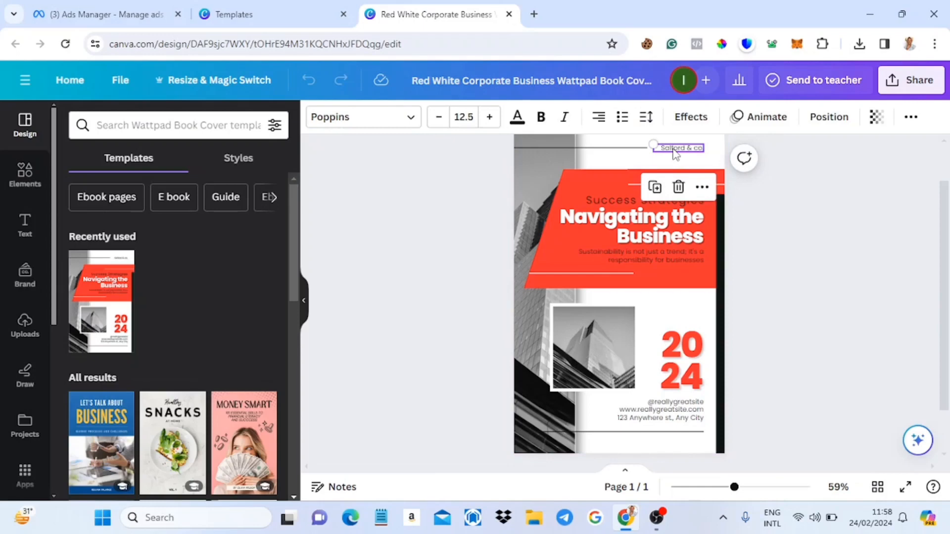
{"action": "double_click", "coordinate": [673, 149]}
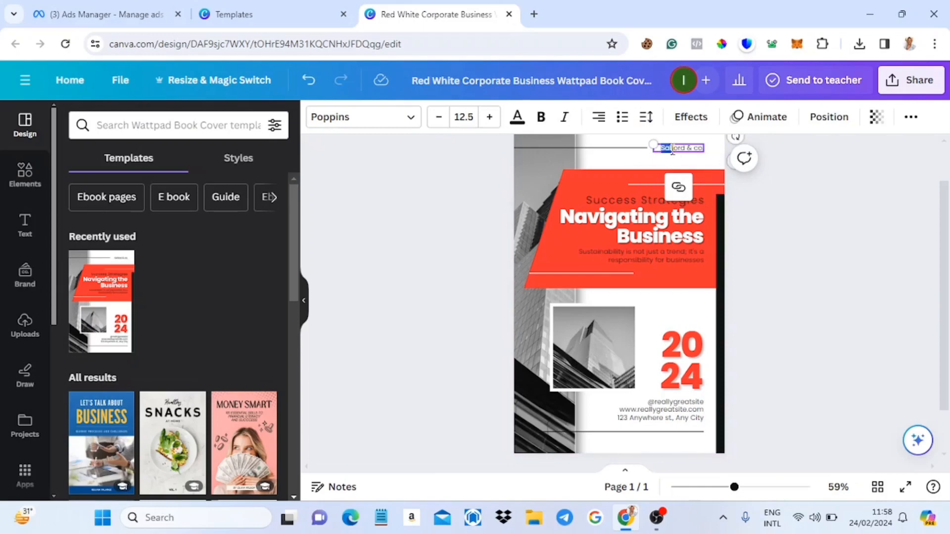
{"action": "key", "text": "ctrl+a"}
{"action": "type", "text": "DGC OFFERS"}
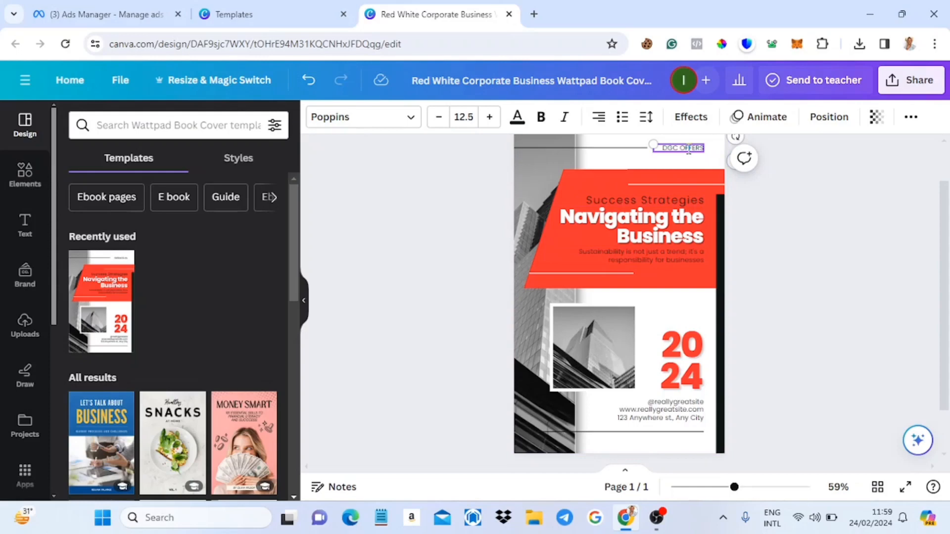
{"action": "left_click", "coordinate": [454, 223]}
{"action": "left_click", "coordinate": [652, 231]}
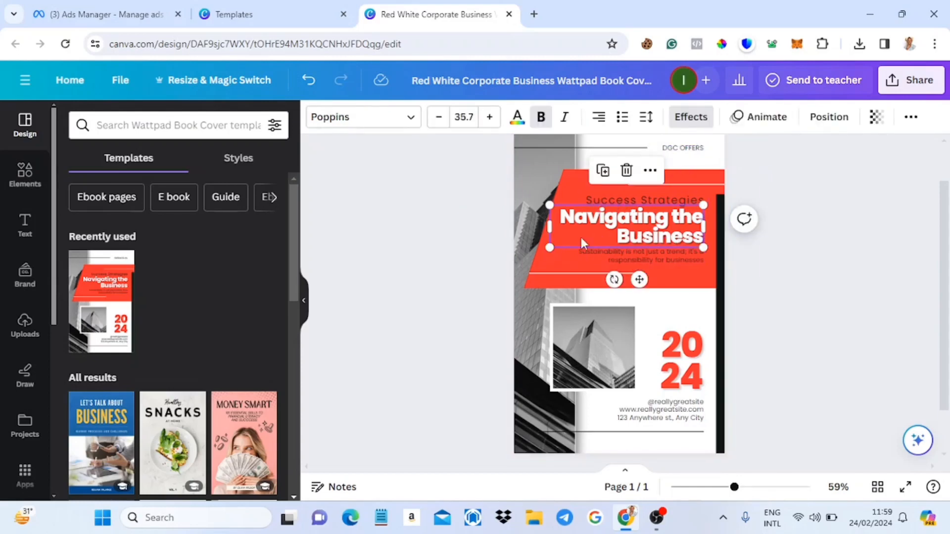
{"action": "left_click", "coordinate": [454, 275]}
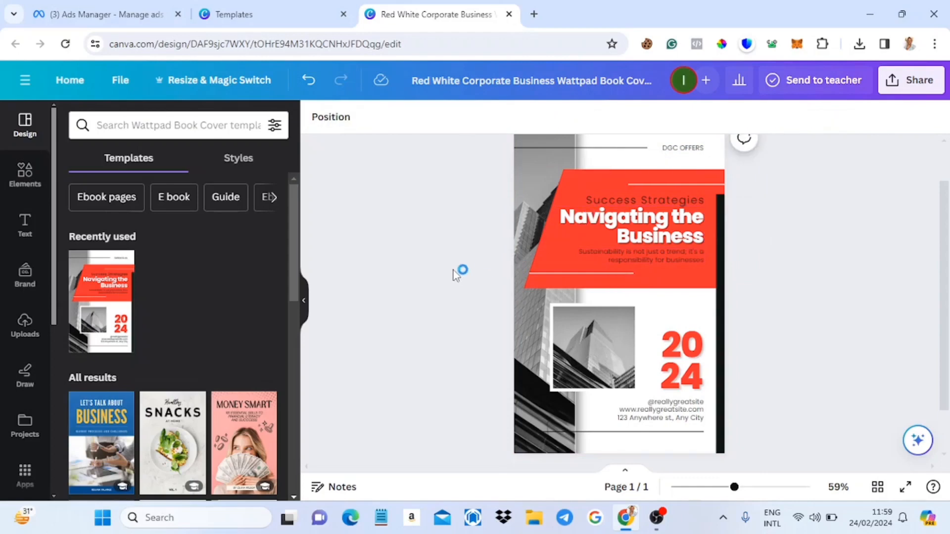
Select the small square building photo on the cover and search the elements library for "skyscraper".
{"action": "left_click", "coordinate": [613, 354]}
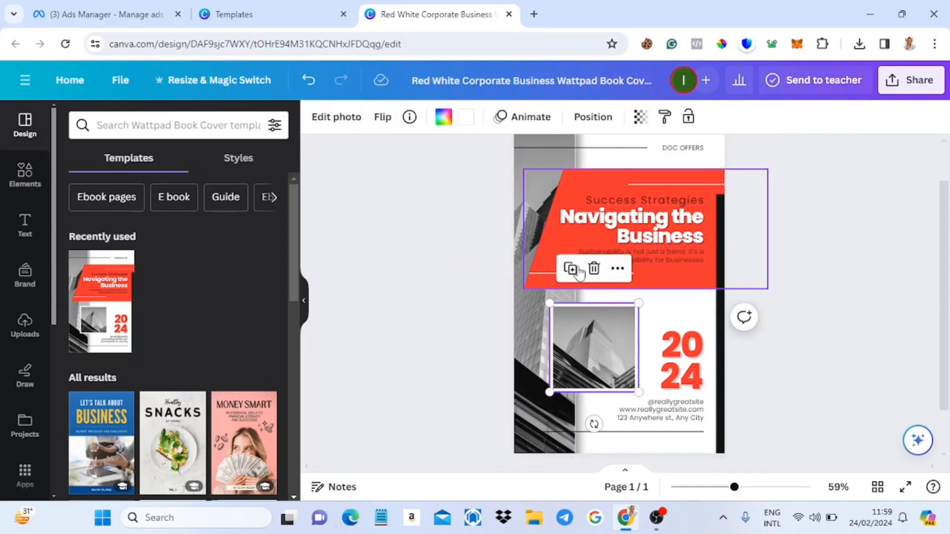
{"action": "left_click", "coordinate": [25, 183]}
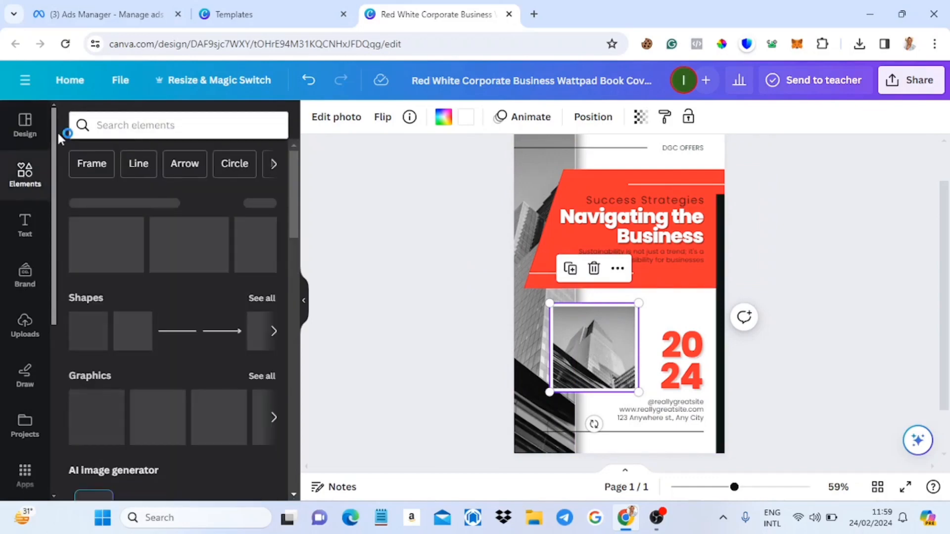
{"action": "left_click", "coordinate": [122, 130]}
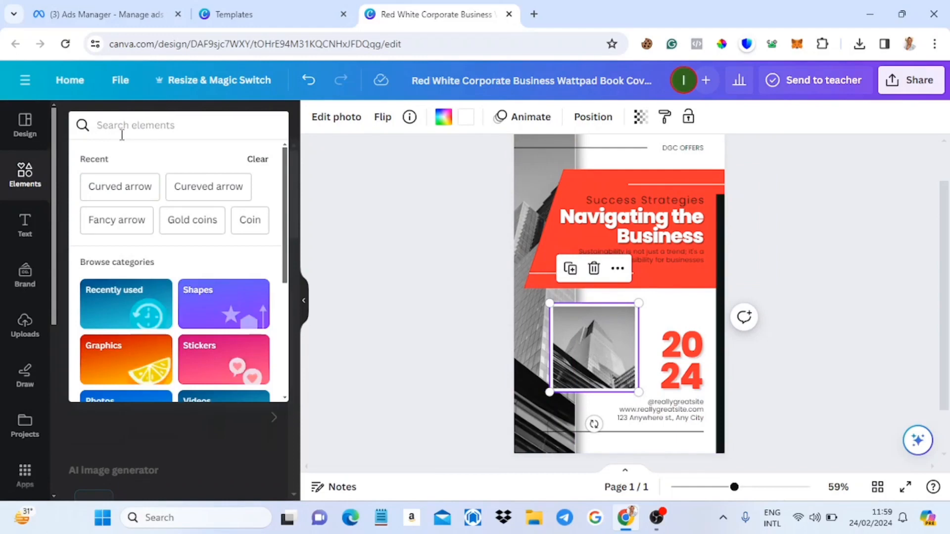
{"action": "type", "text": "skys"}
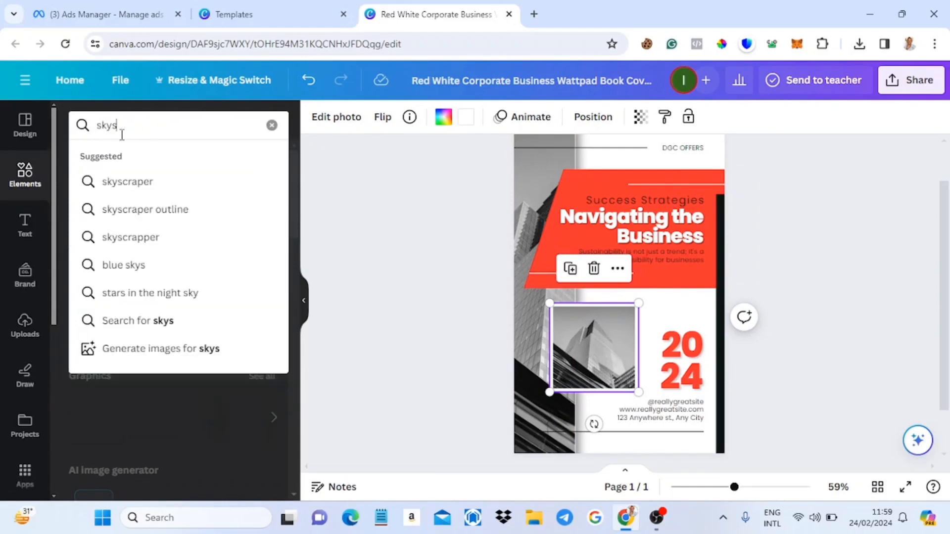
{"action": "left_click", "coordinate": [142, 192]}
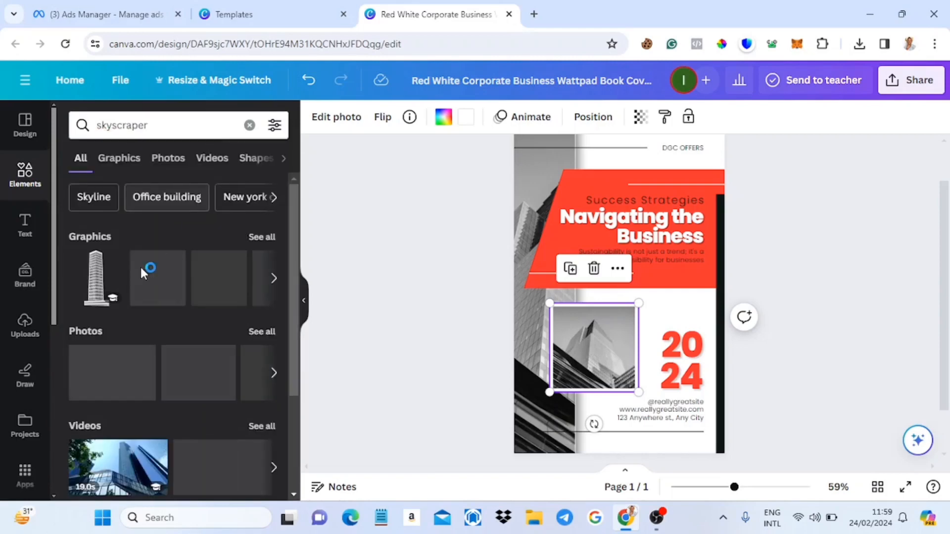
Add the photo of blue-toned skyscrapers seen from below to the middle of the cover.
{"action": "scroll", "coordinate": [155, 347], "scroll_direction": "down", "scroll_amount": 1}
{"action": "scroll", "coordinate": [155, 346], "scroll_direction": "down", "scroll_amount": 1}
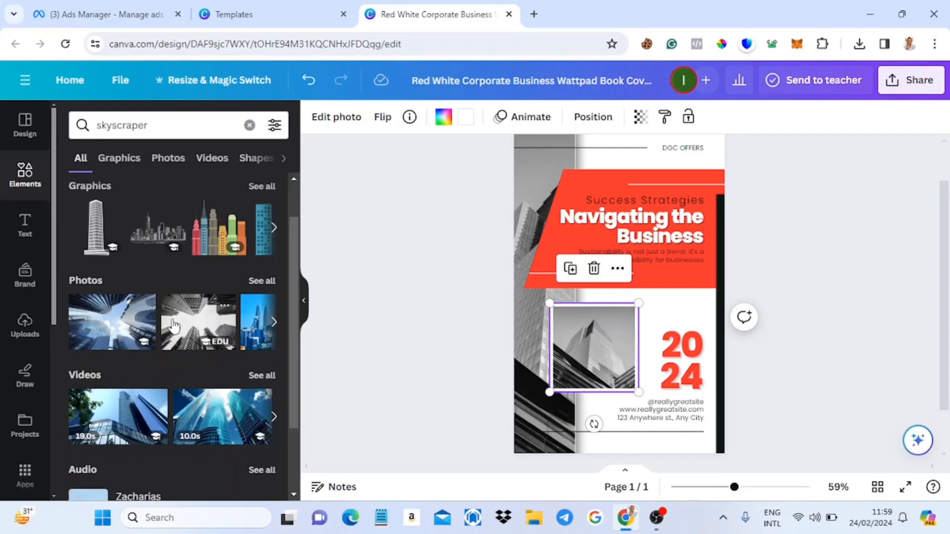
{"action": "scroll", "coordinate": [173, 327], "scroll_direction": "down", "scroll_amount": 1}
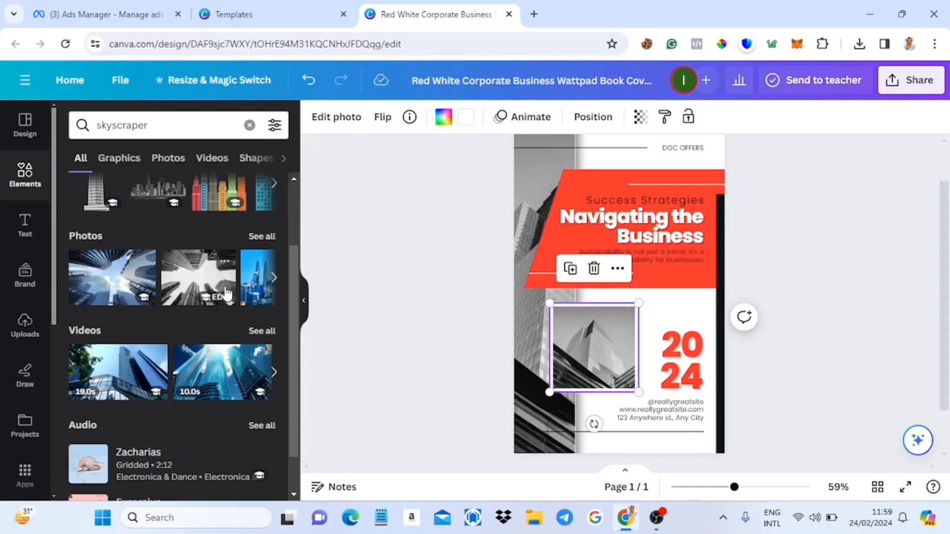
{"action": "scroll", "coordinate": [227, 295], "scroll_direction": "right", "scroll_amount": 2}
{"action": "scroll", "coordinate": [227, 294], "scroll_direction": "right", "scroll_amount": 1}
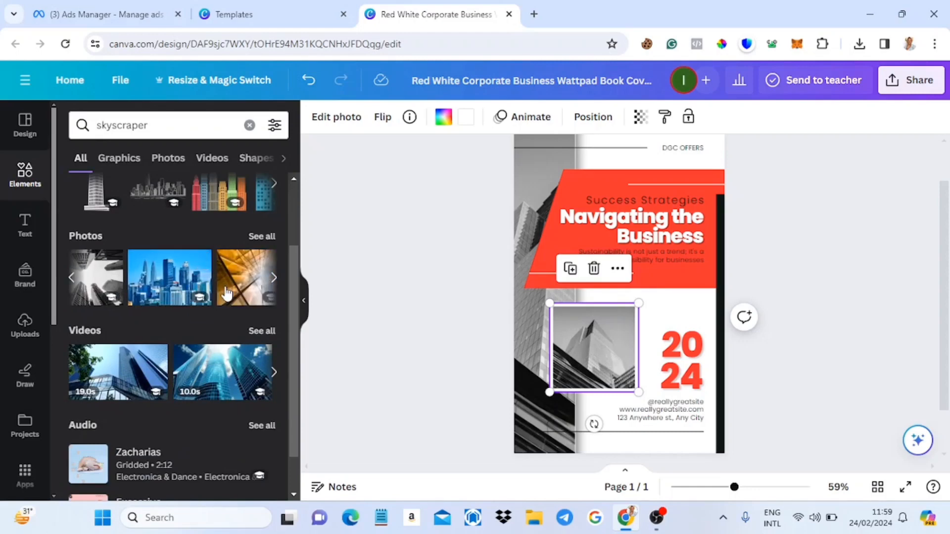
{"action": "scroll", "coordinate": [208, 295], "scroll_direction": "right", "scroll_amount": 3}
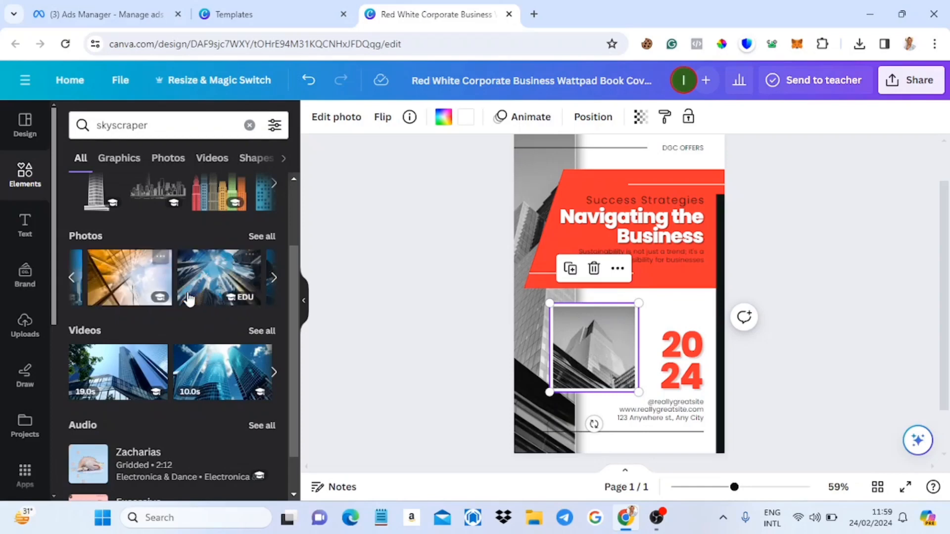
{"action": "left_click", "coordinate": [203, 279]}
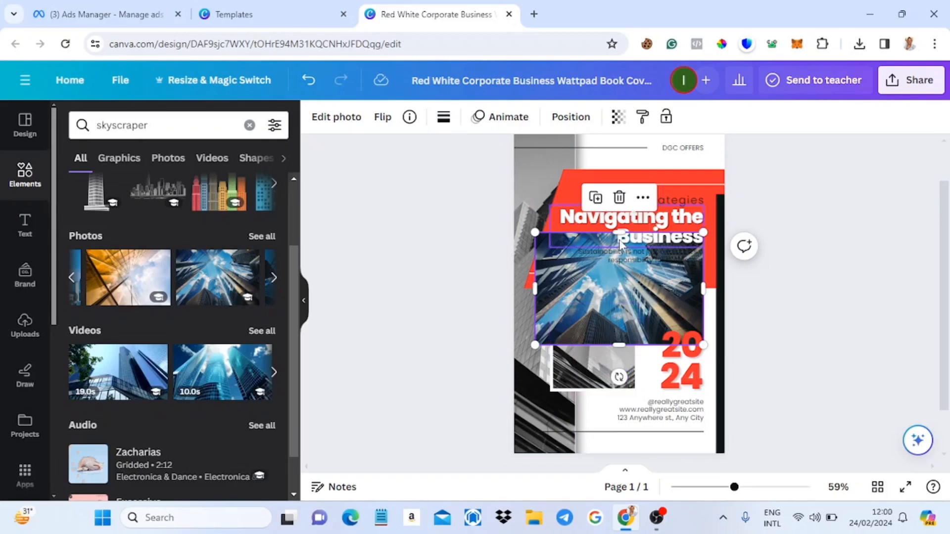
{"action": "mouse_move", "coordinate": [619, 233]}
{"action": "left_mouse_down"}
{"action": "mouse_move", "coordinate": [618, 251]}
{"action": "mouse_move", "coordinate": [618, 228]}
{"action": "left_mouse_up"}
Delete the black-and-white building image from the small square frame, without deleting the frame itself.
{"action": "left_click", "coordinate": [592, 369]}
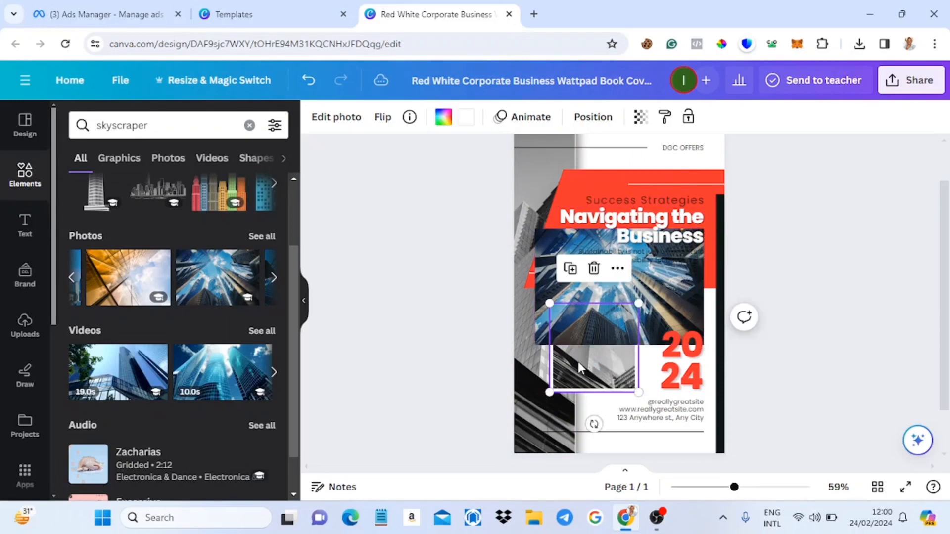
{"action": "right_click", "coordinate": [585, 367]}
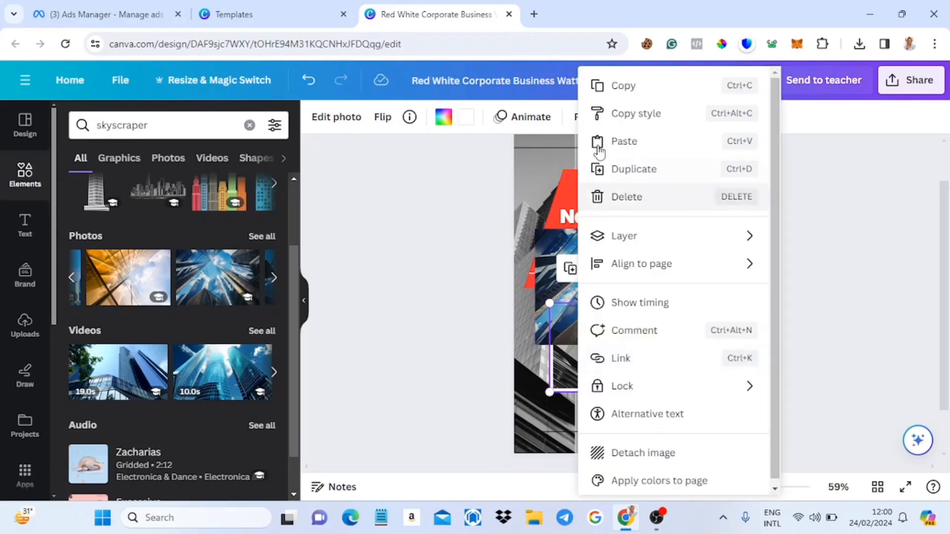
{"action": "left_click", "coordinate": [814, 311]}
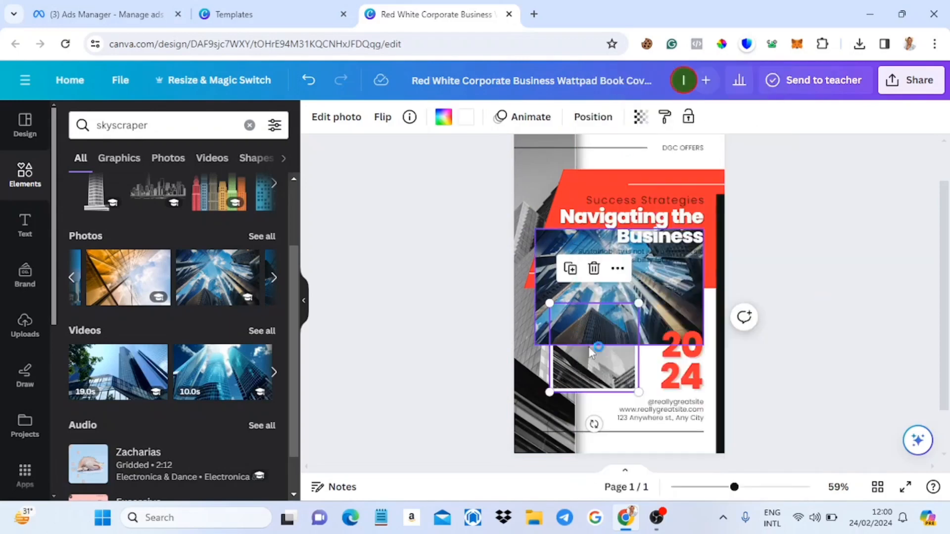
{"action": "left_click", "coordinate": [602, 271]}
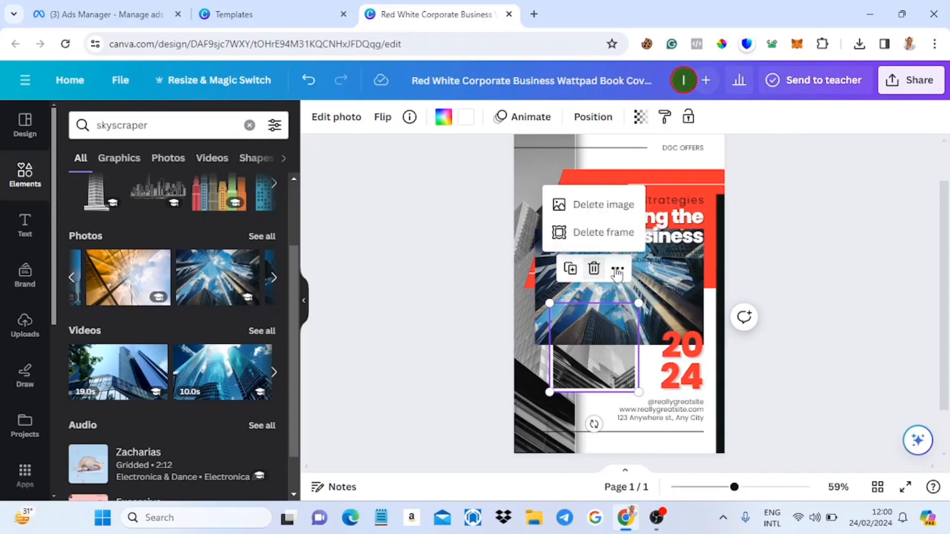
{"action": "left_click", "coordinate": [595, 207]}
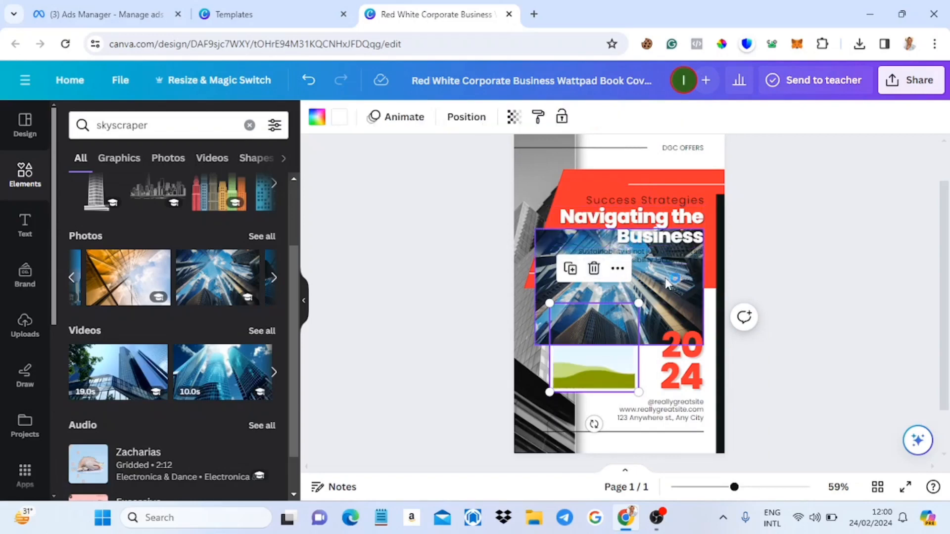